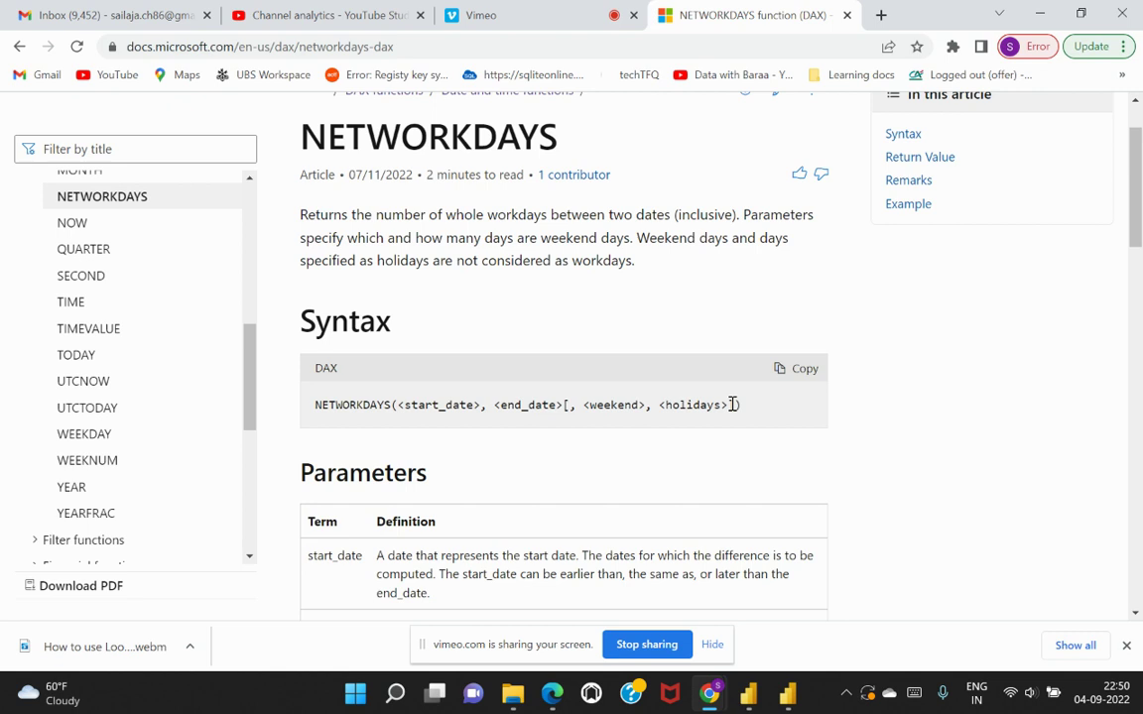
scroll(731, 404, down, 1)
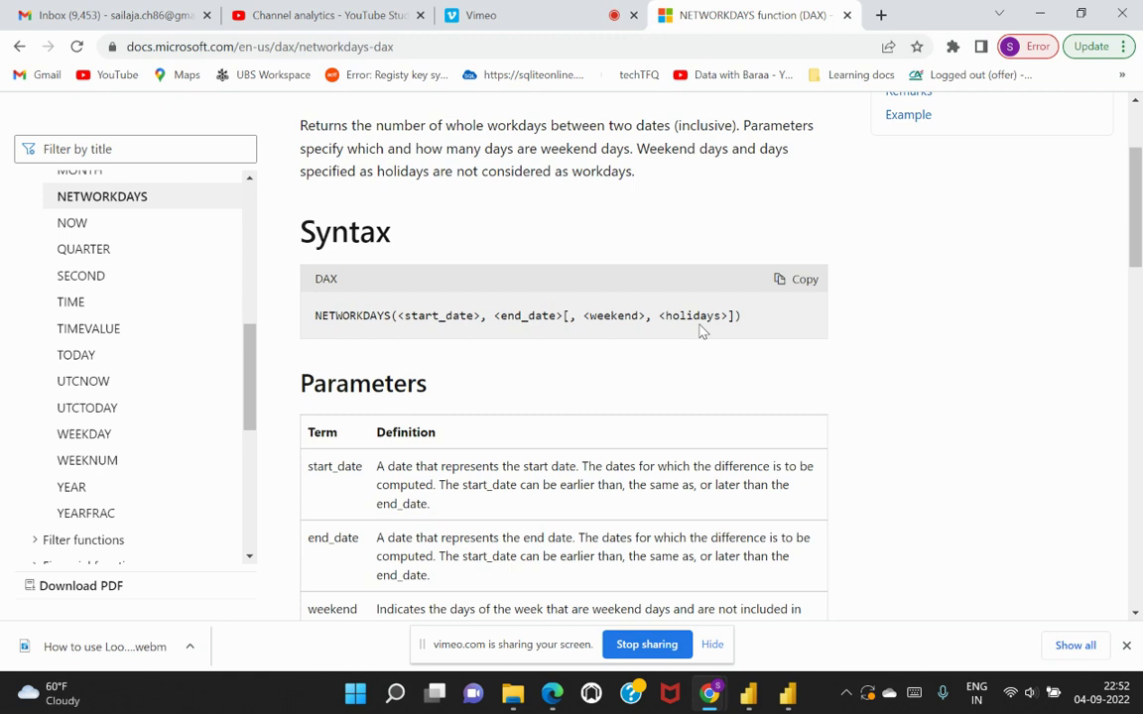
scroll(701, 330, down, 2)
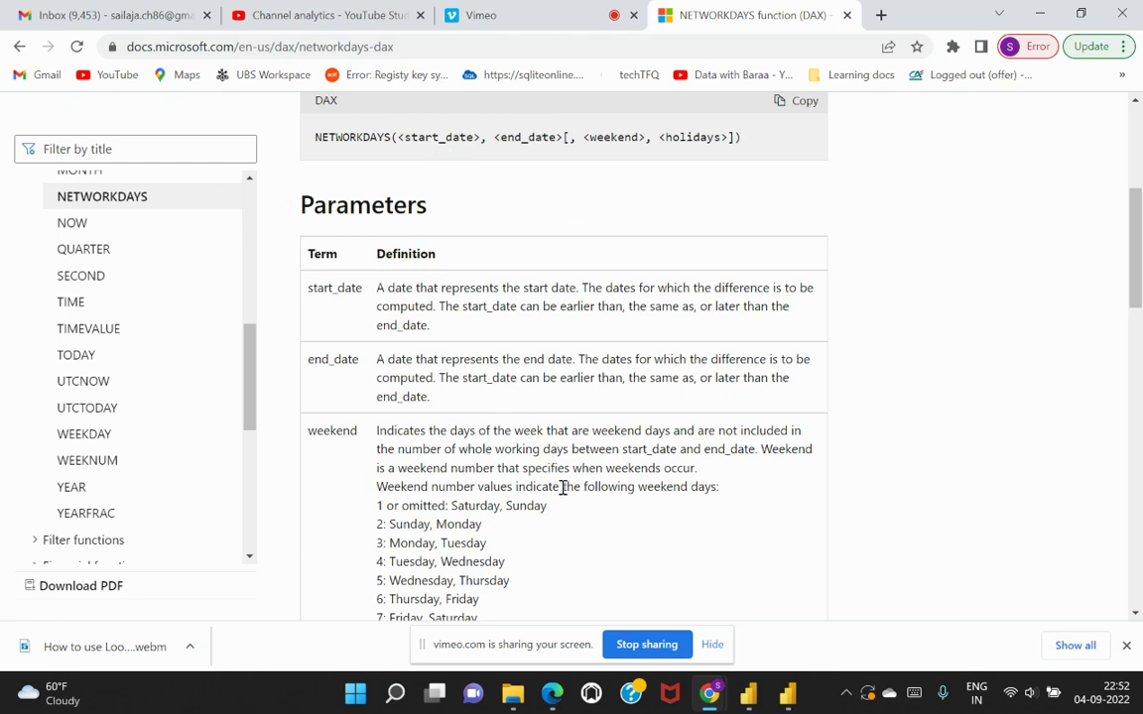
scroll(562, 487, down, 1)
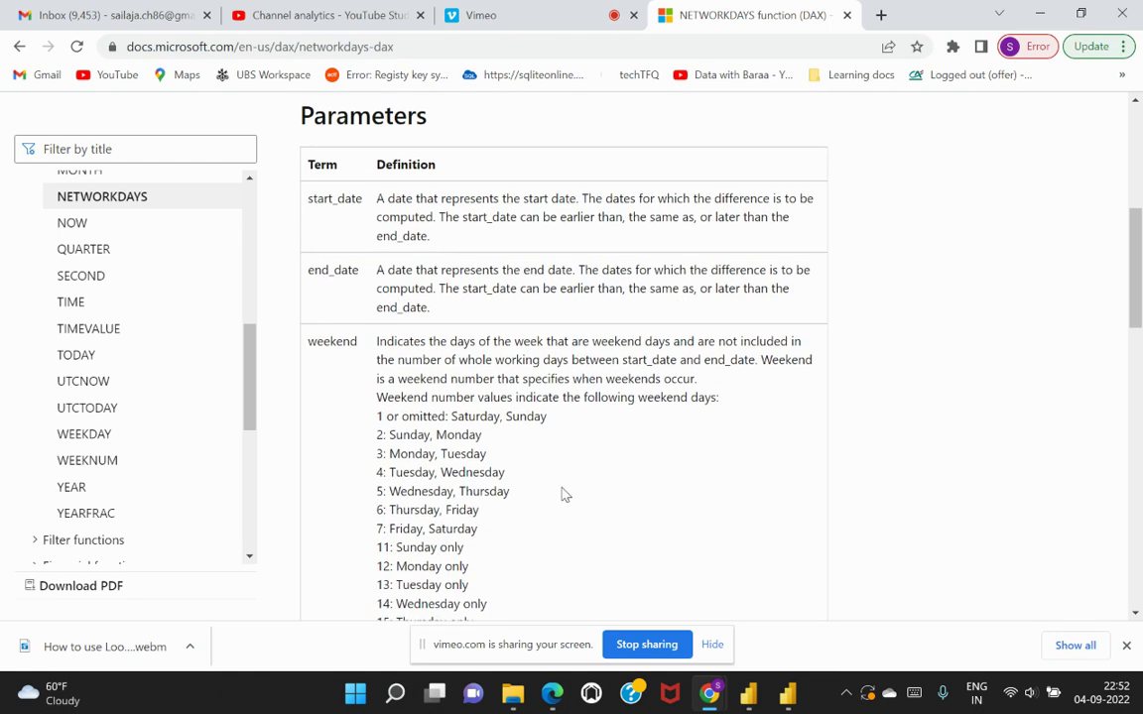
scroll(563, 493, up, 2)
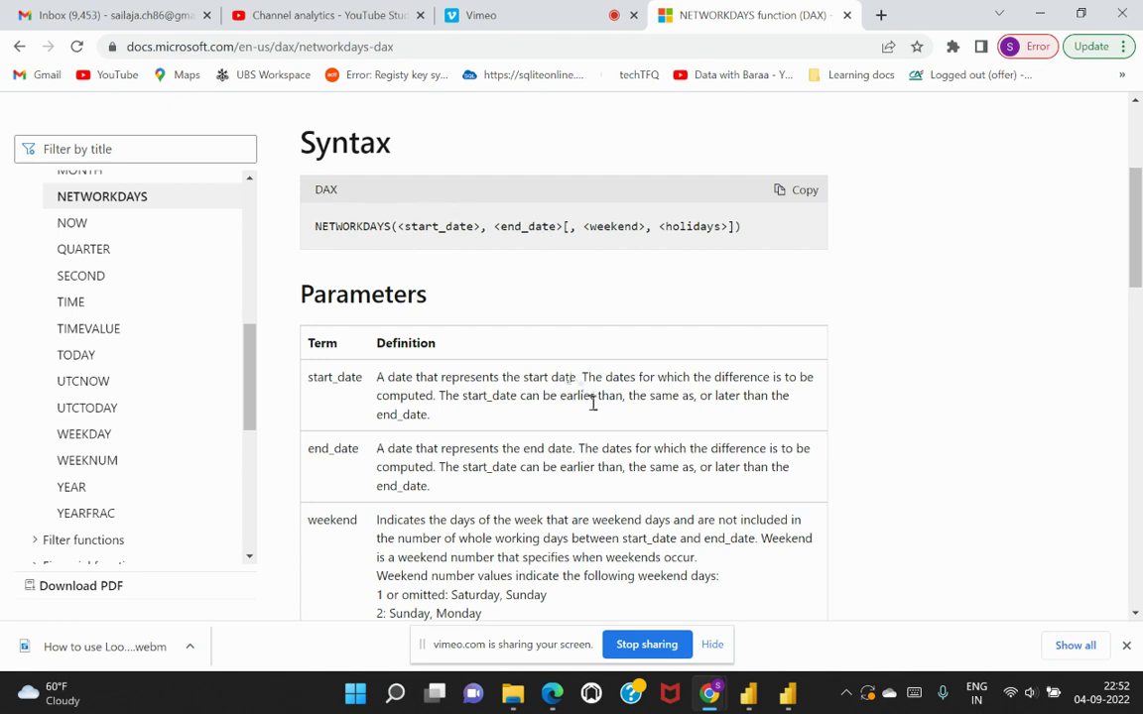
Step: Scroll to the weekend parameter list and highlight codes '1 or omitted' and 5
scroll(533, 364, down, 1)
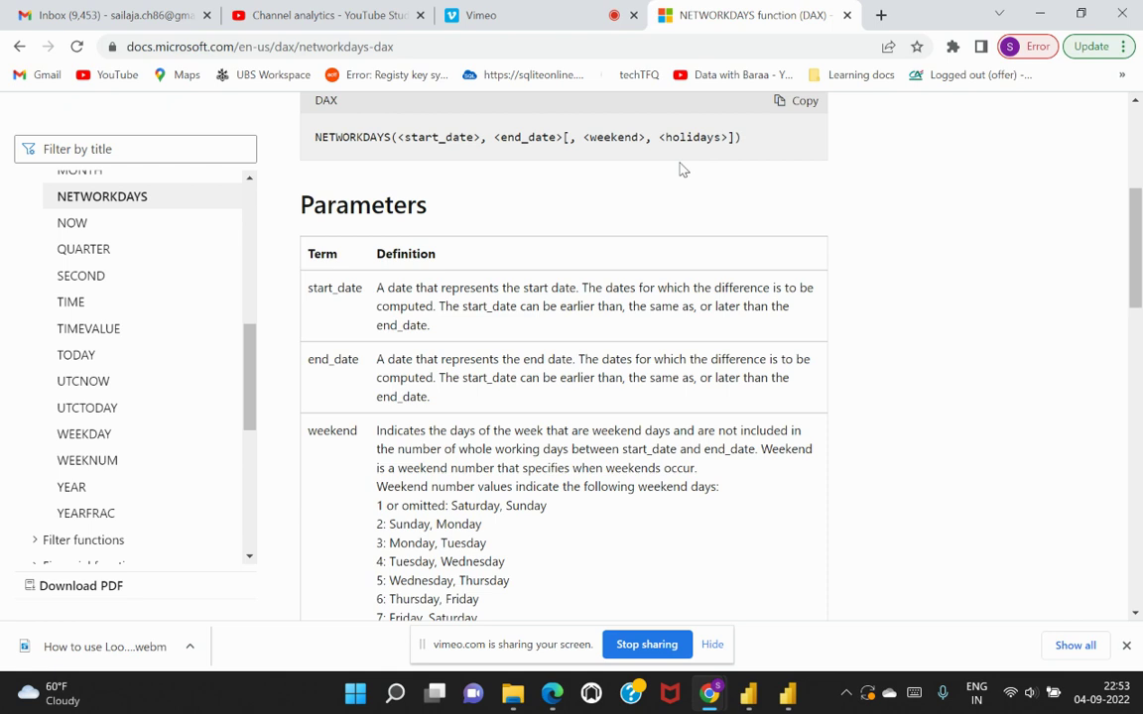
scroll(607, 318, down, 3)
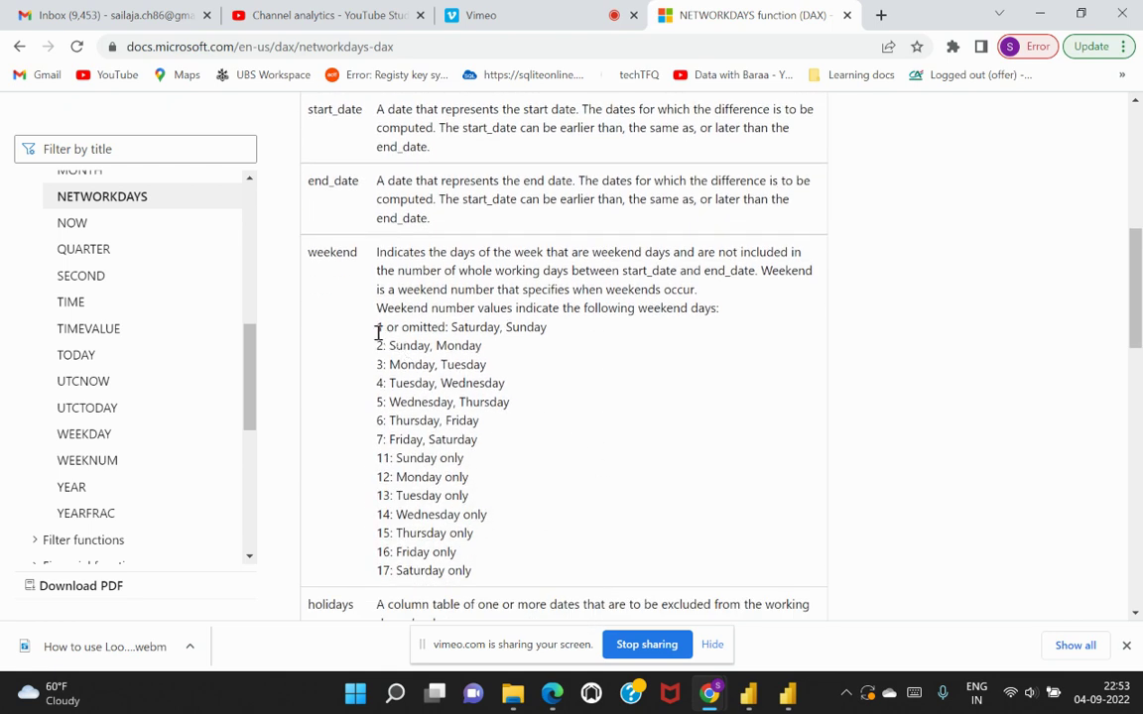
drag(377, 326, 558, 342)
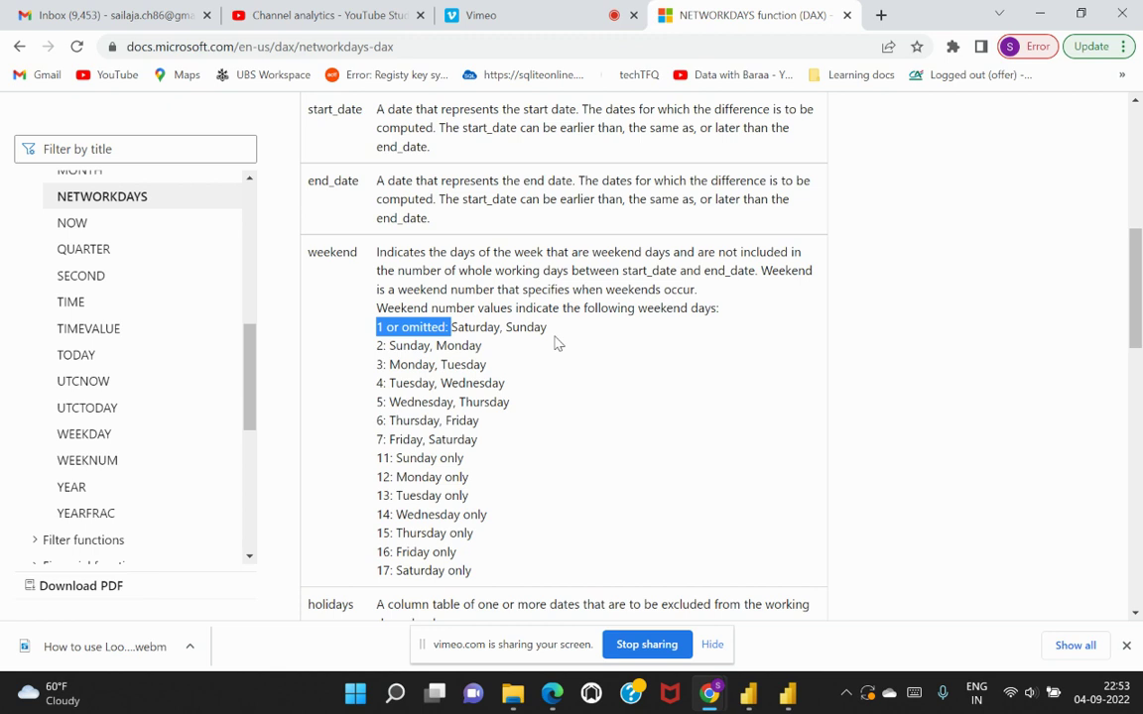
click(558, 342)
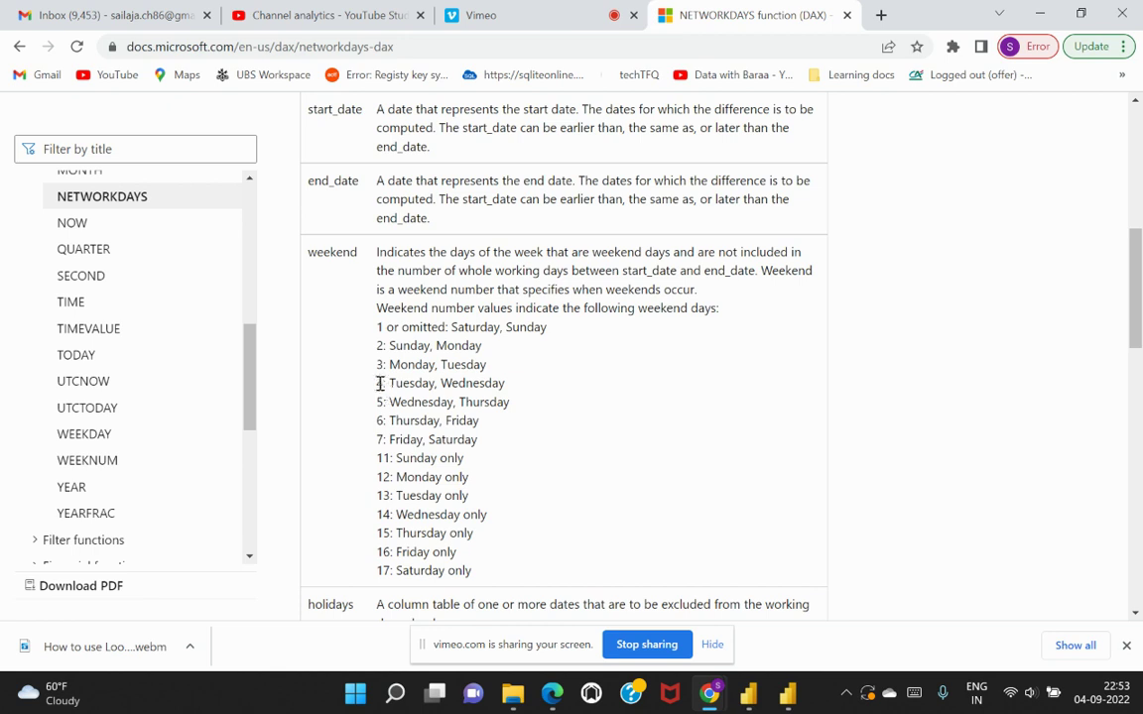
drag(378, 405, 388, 401)
Step: Highlight weekend code 7 and its 'Friday, Saturday' days
scroll(399, 289, down, 2)
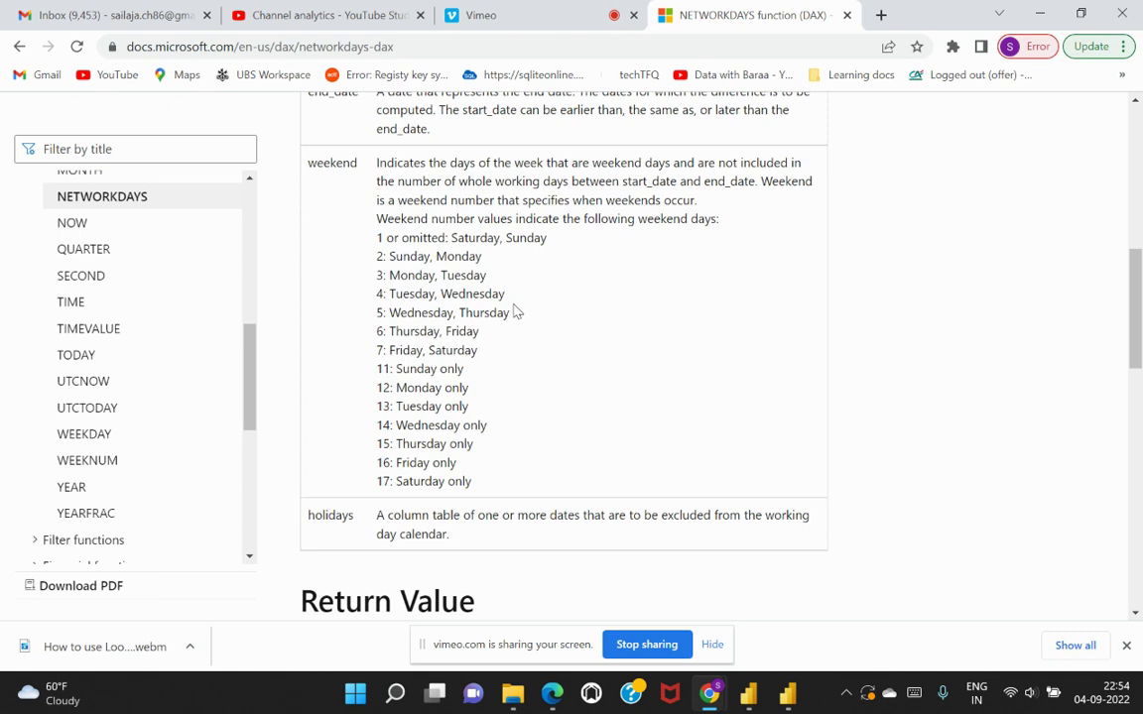
drag(377, 347, 388, 346)
drag(389, 351, 488, 361)
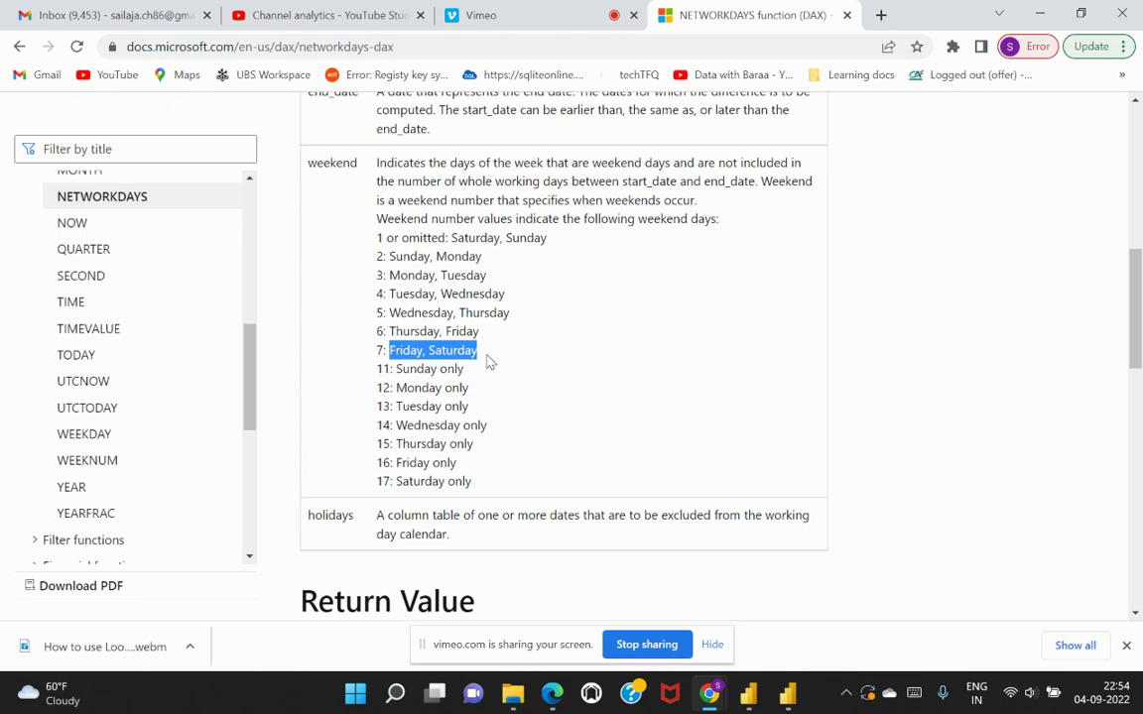
scroll(488, 361, down, 1)
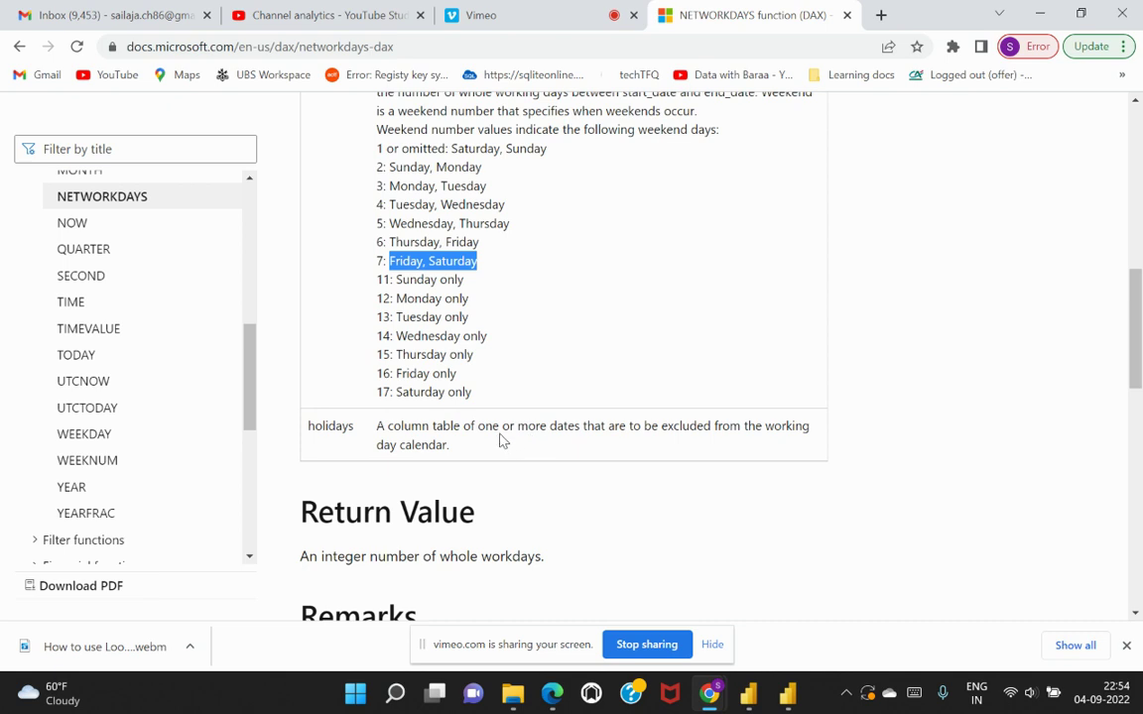
scroll(530, 471, down, 5)
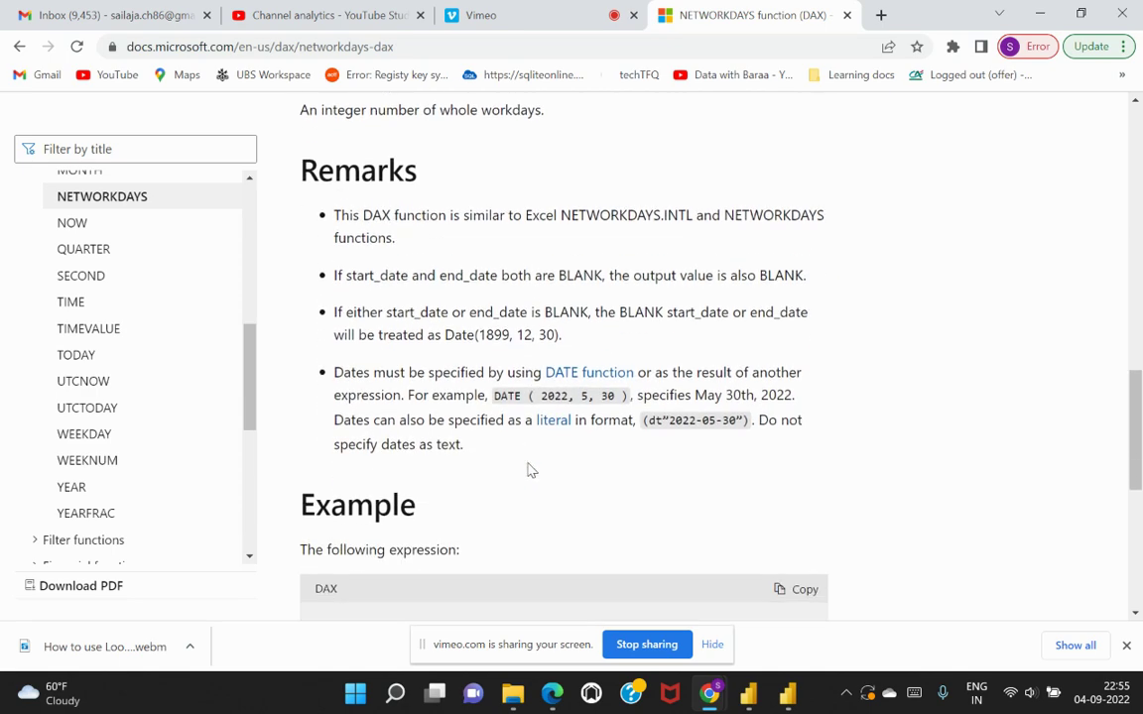
scroll(531, 470, down, 2)
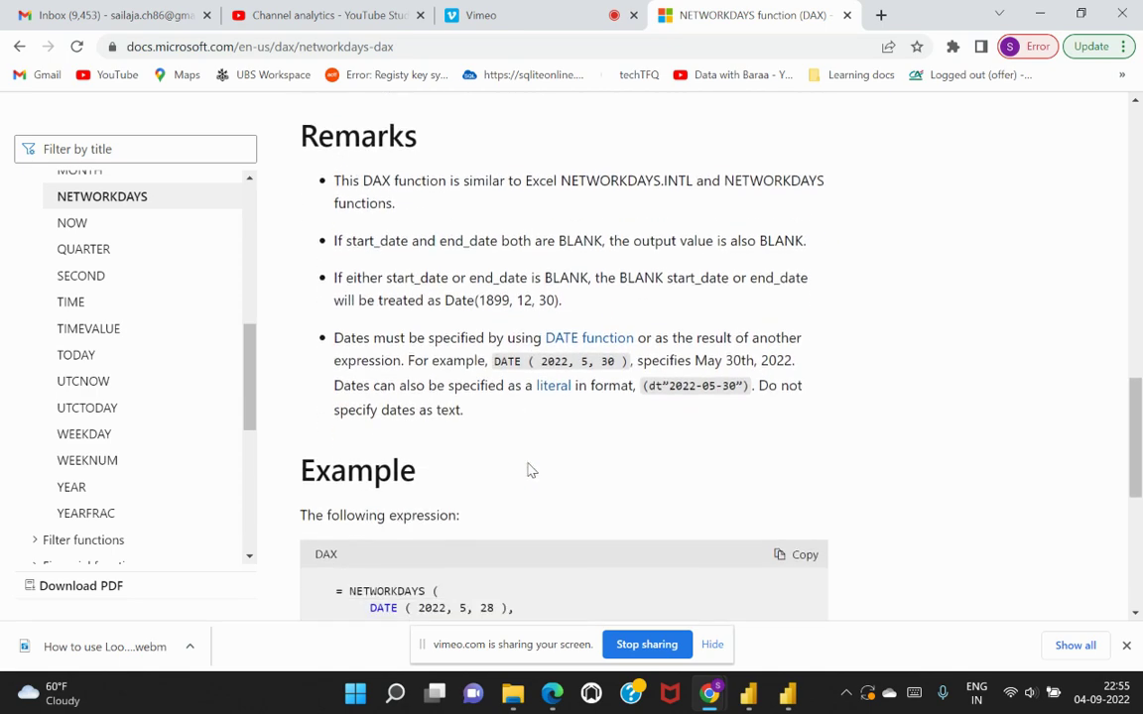
scroll(531, 471, down, 1)
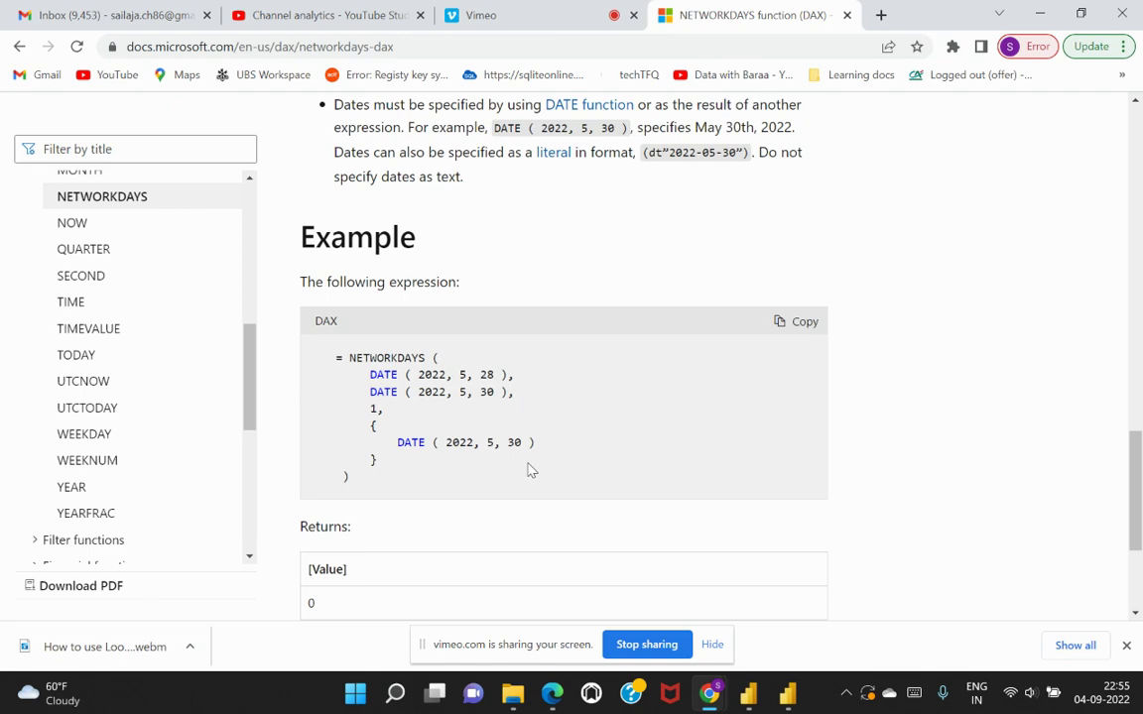
scroll(531, 470, up, 10)
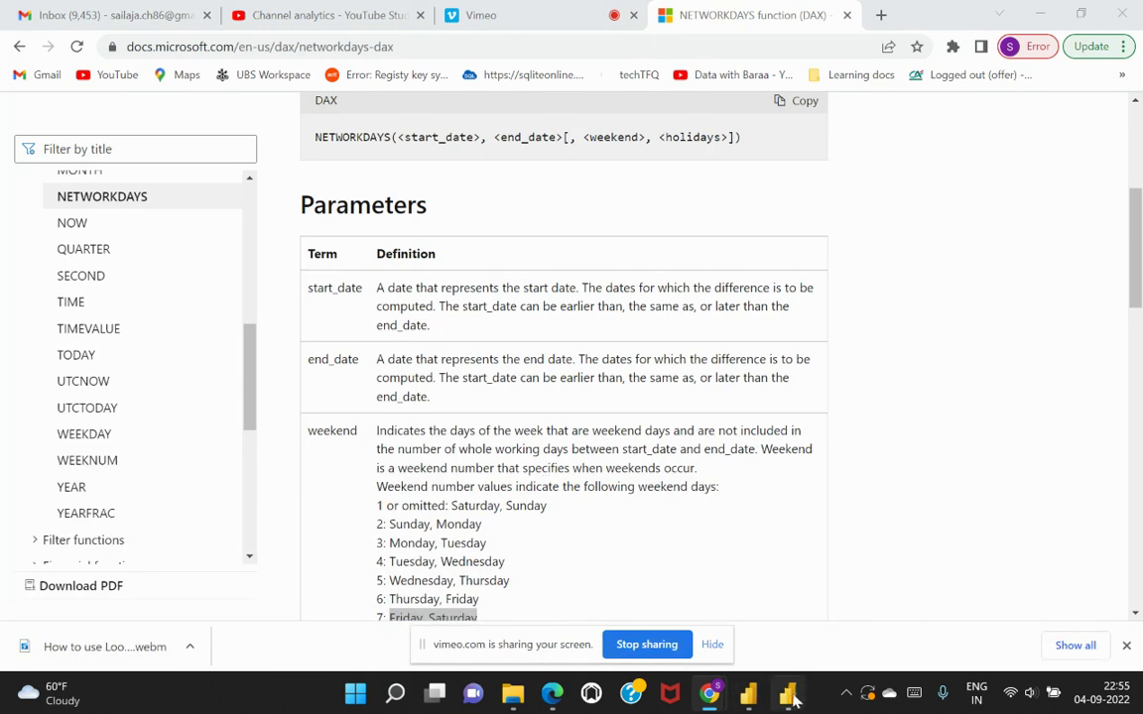
Step: Back in Power BI, collapse 2018 Sales, expand Orders, and add a new measure to Orders
key(alt+Tab)
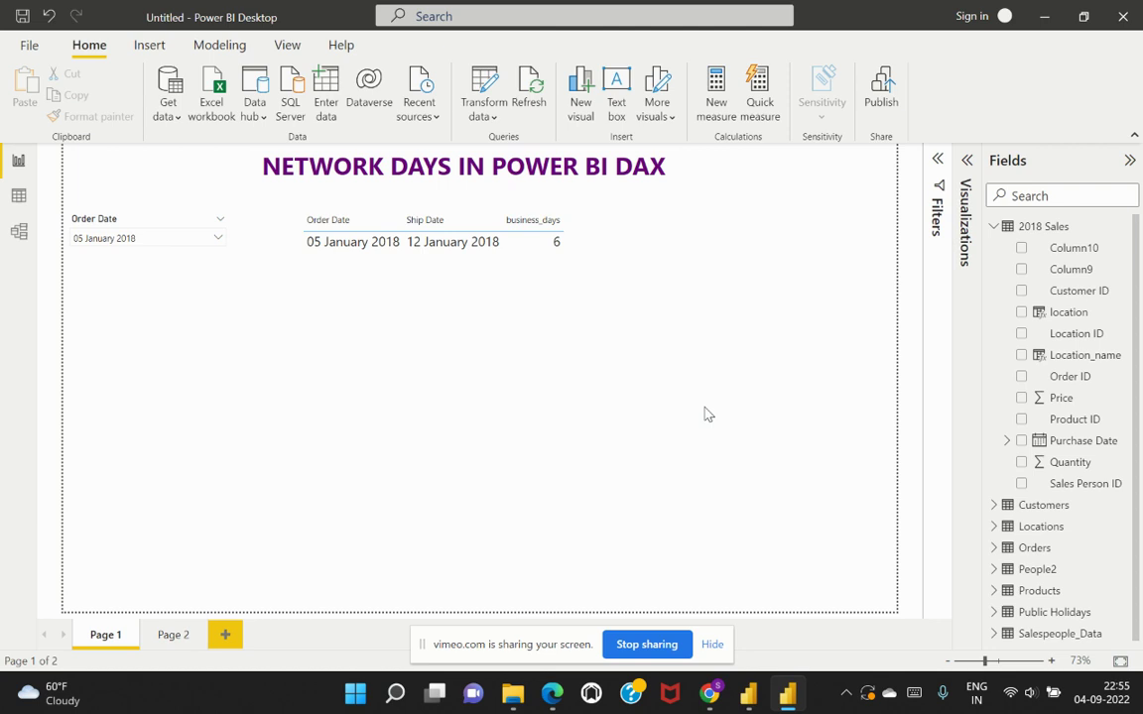
click(994, 227)
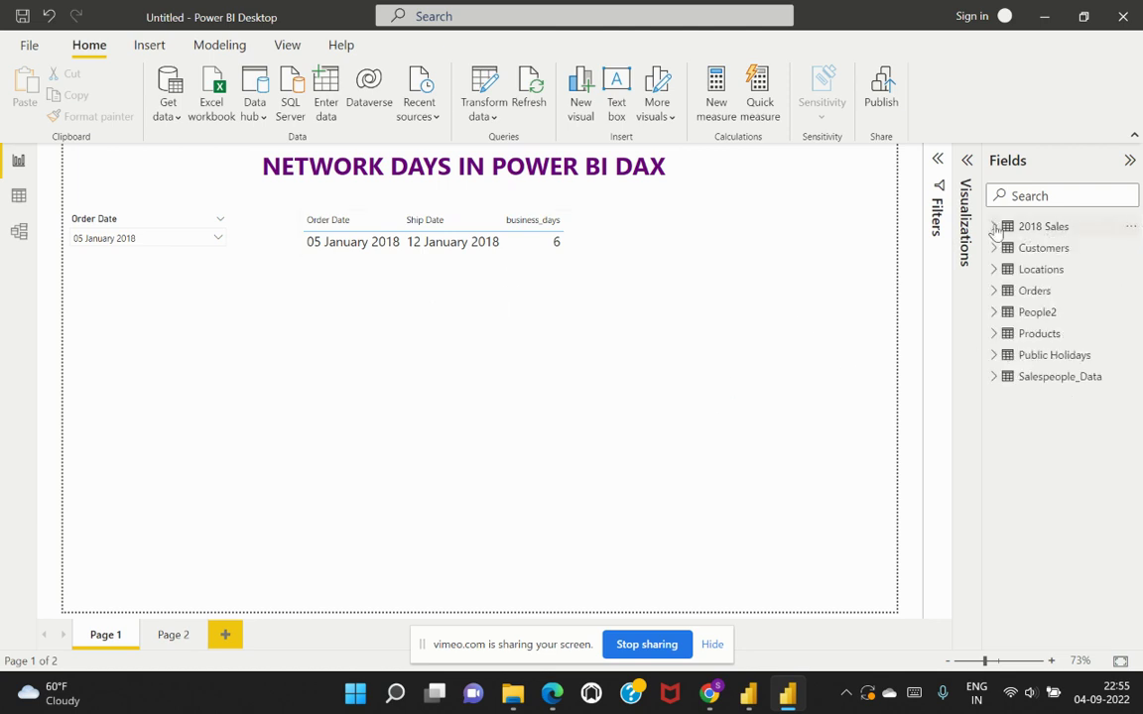
click(993, 292)
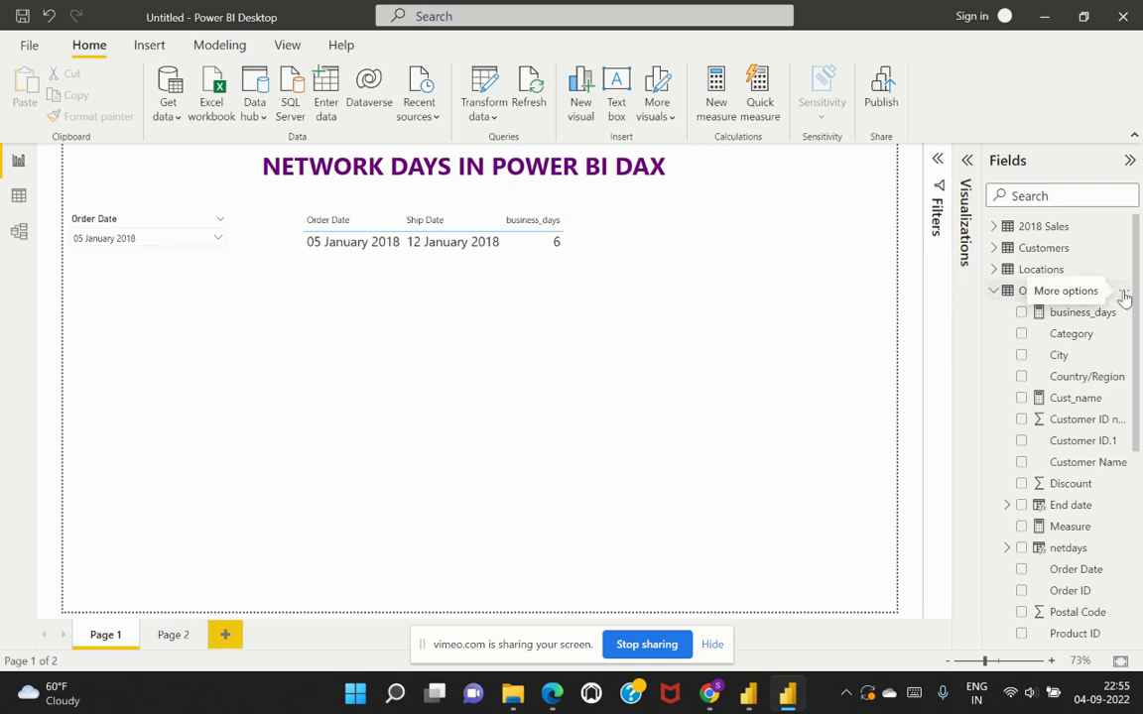
click(1126, 292)
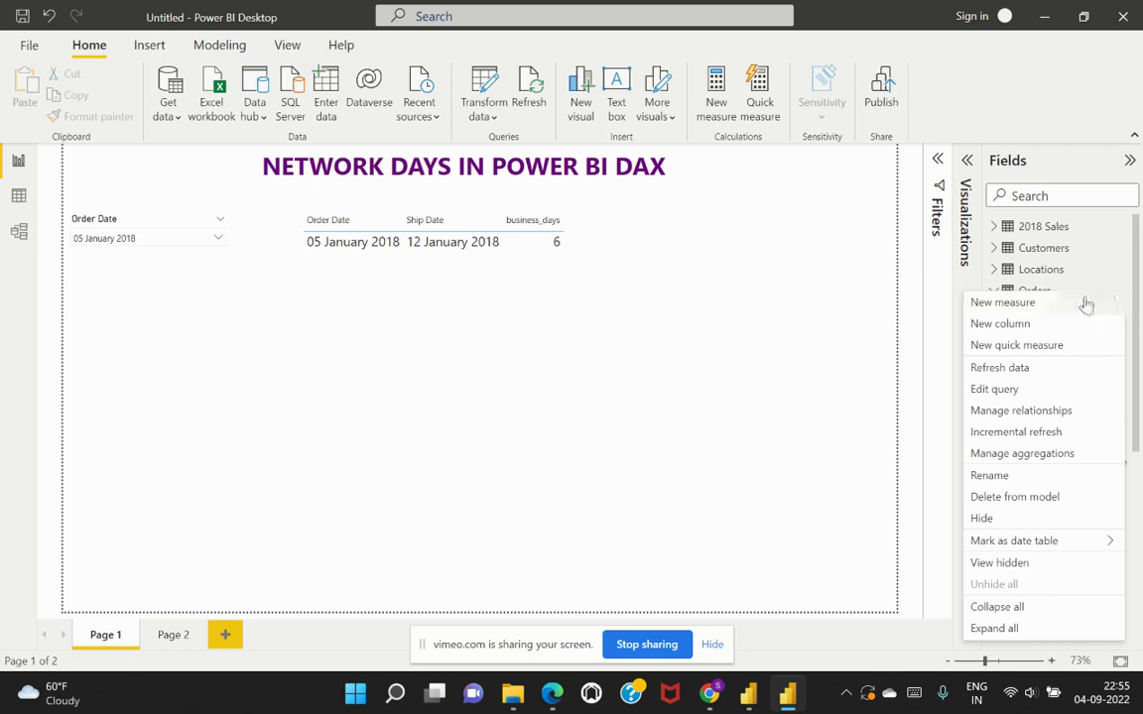
click(957, 303)
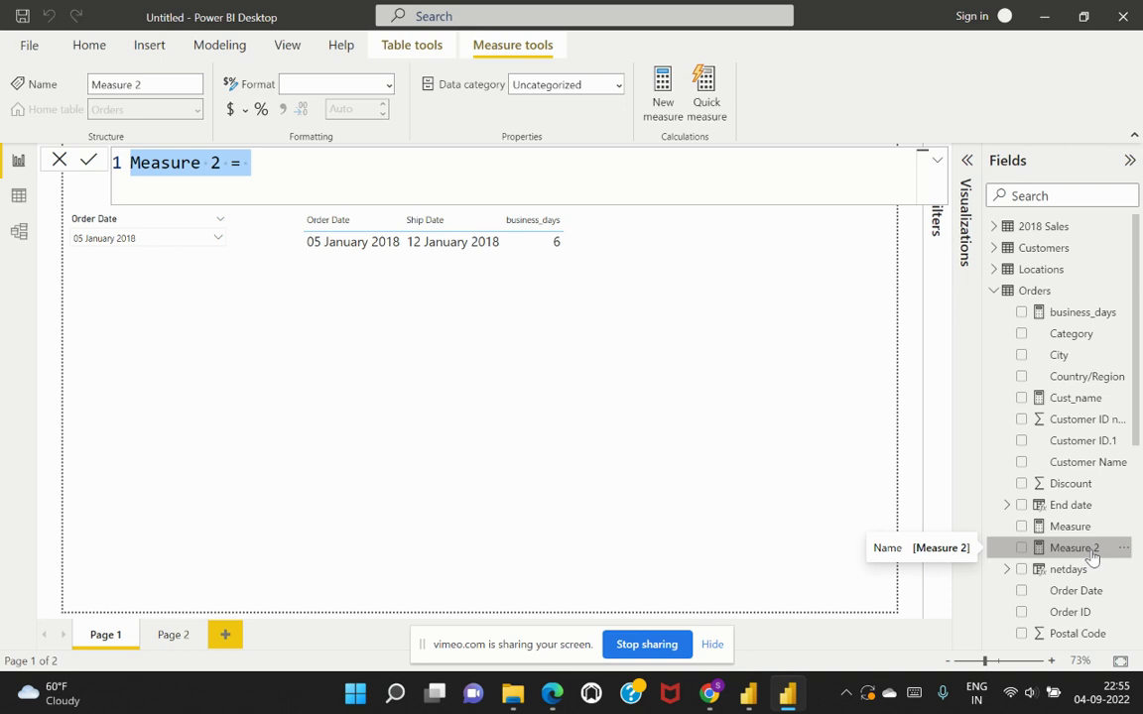
Step: Place the cursor after 'Measure 2 =' in the formula bar, ready for the expression
scroll(1088, 373, down, 3)
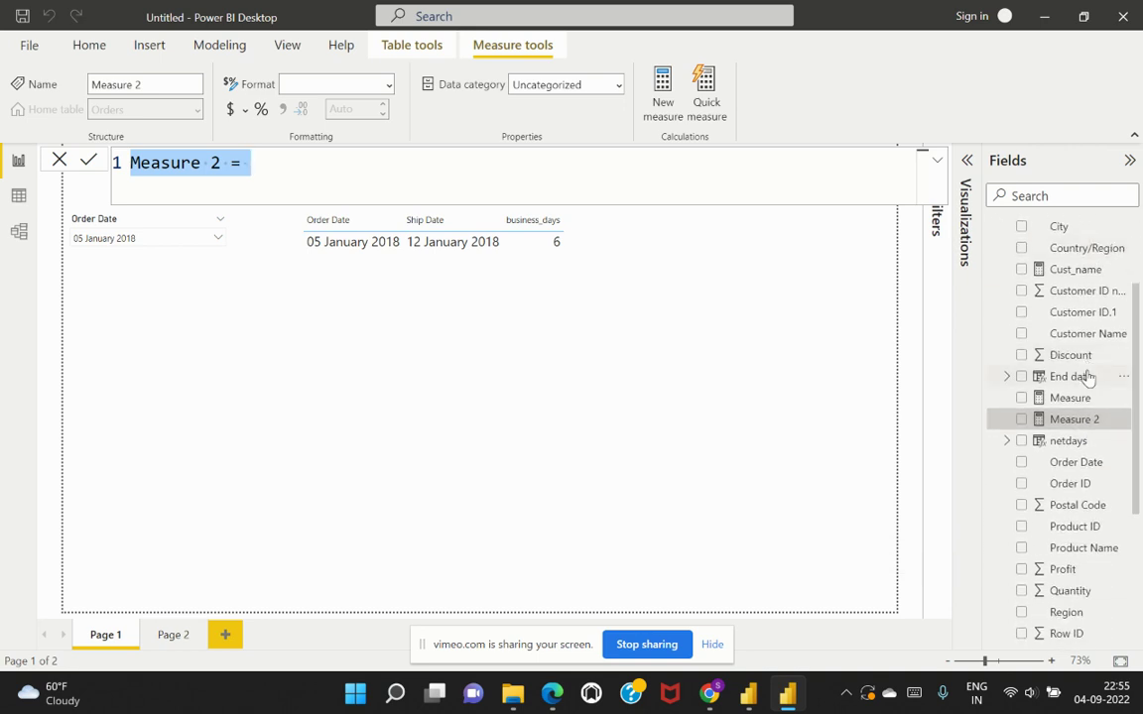
scroll(1088, 375, up, 2)
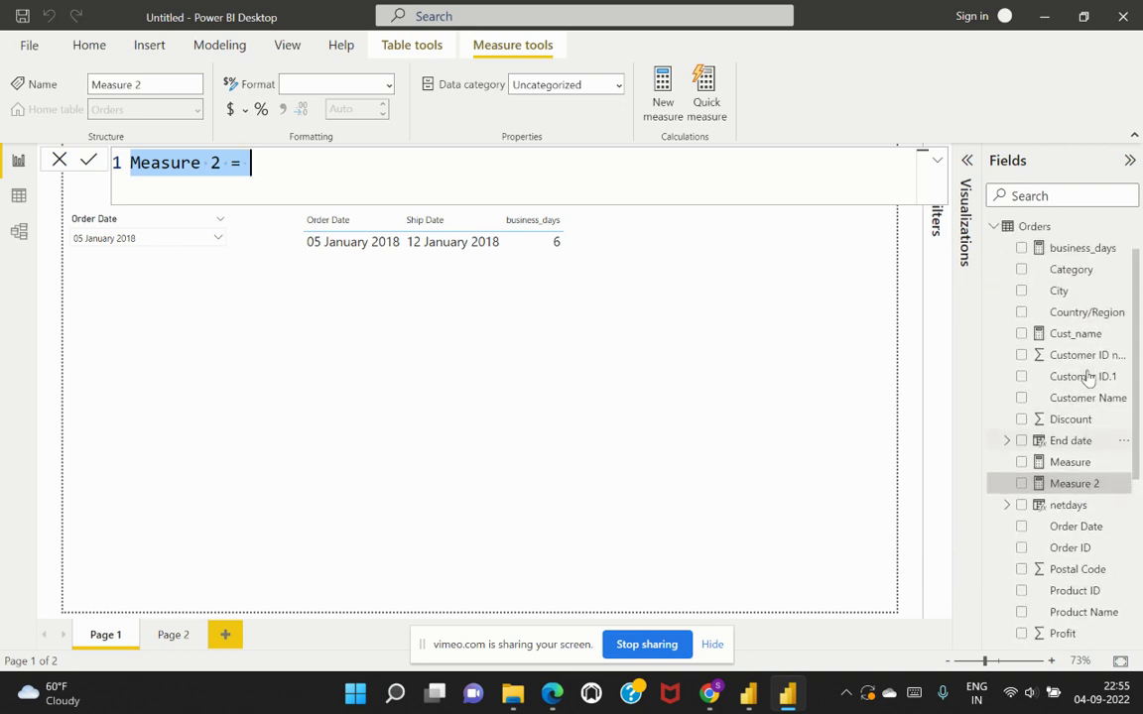
click(372, 177)
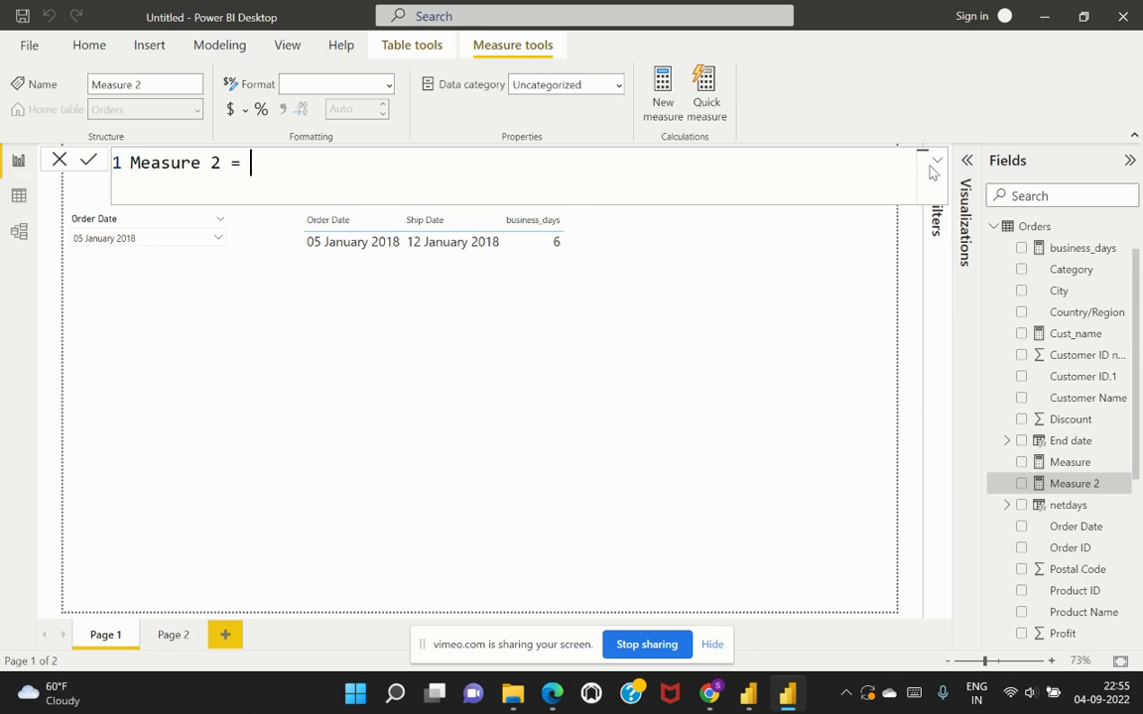
Step: Leave Measure 2 unchanged and bring up the Measure field's formula
click(1124, 484)
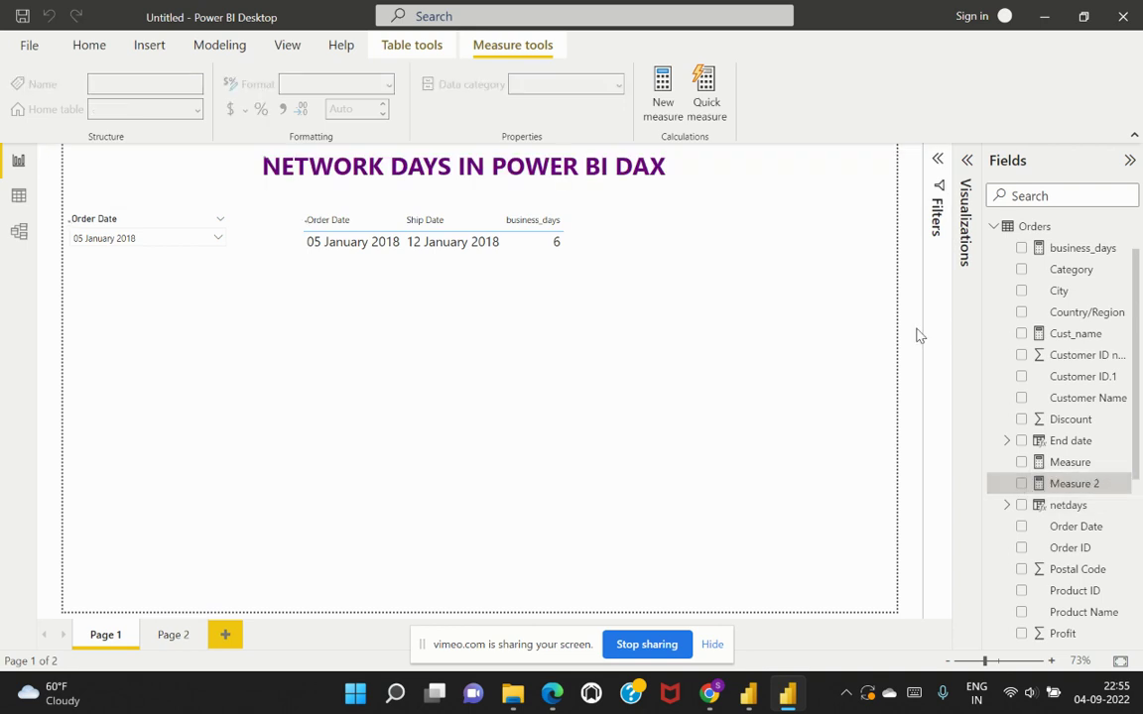
click(1071, 463)
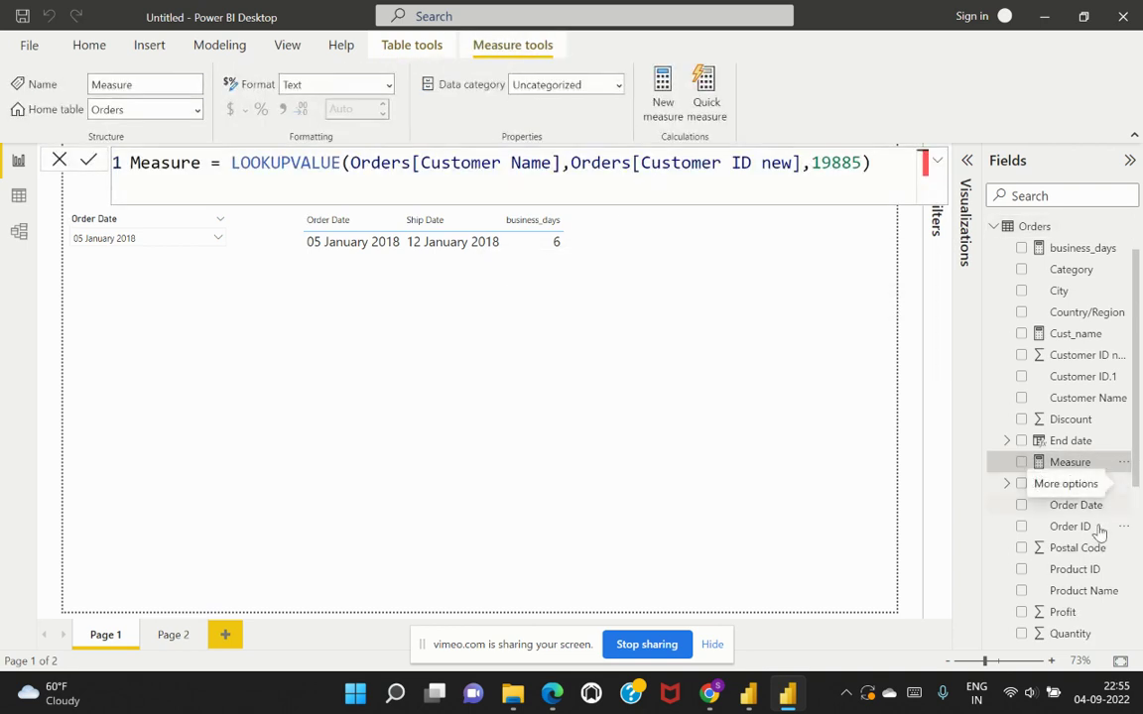
scroll(1102, 530, down, 1)
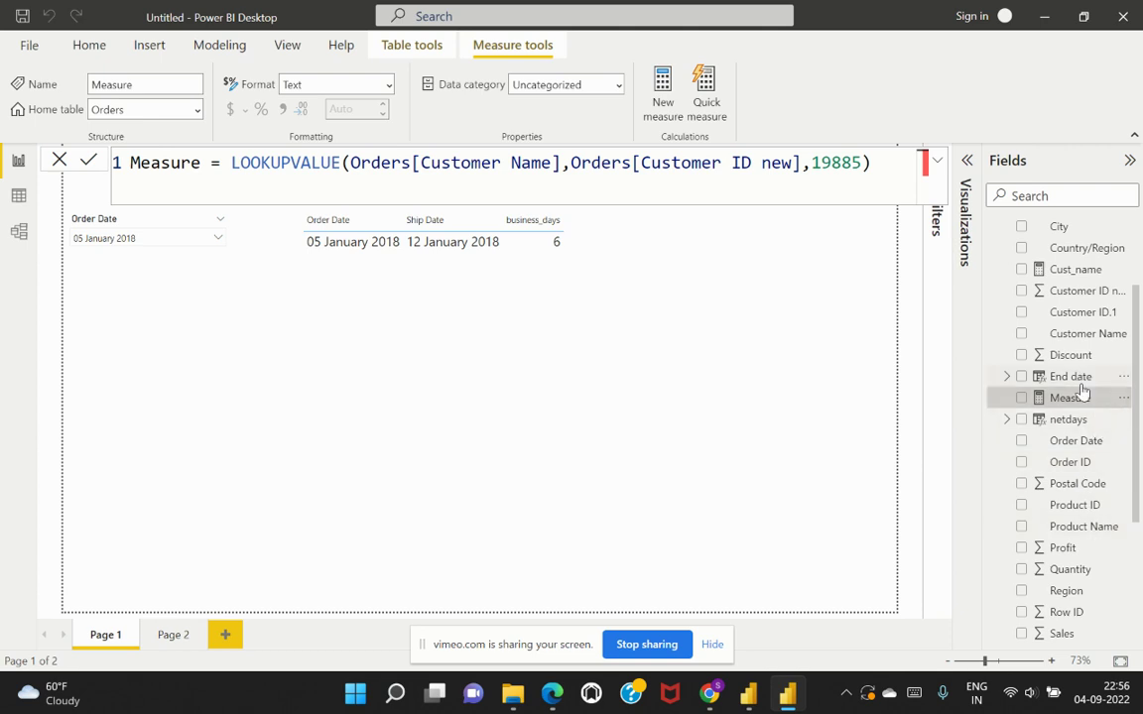
scroll(1088, 560, down, 1)
scroll(1089, 561, down, 1)
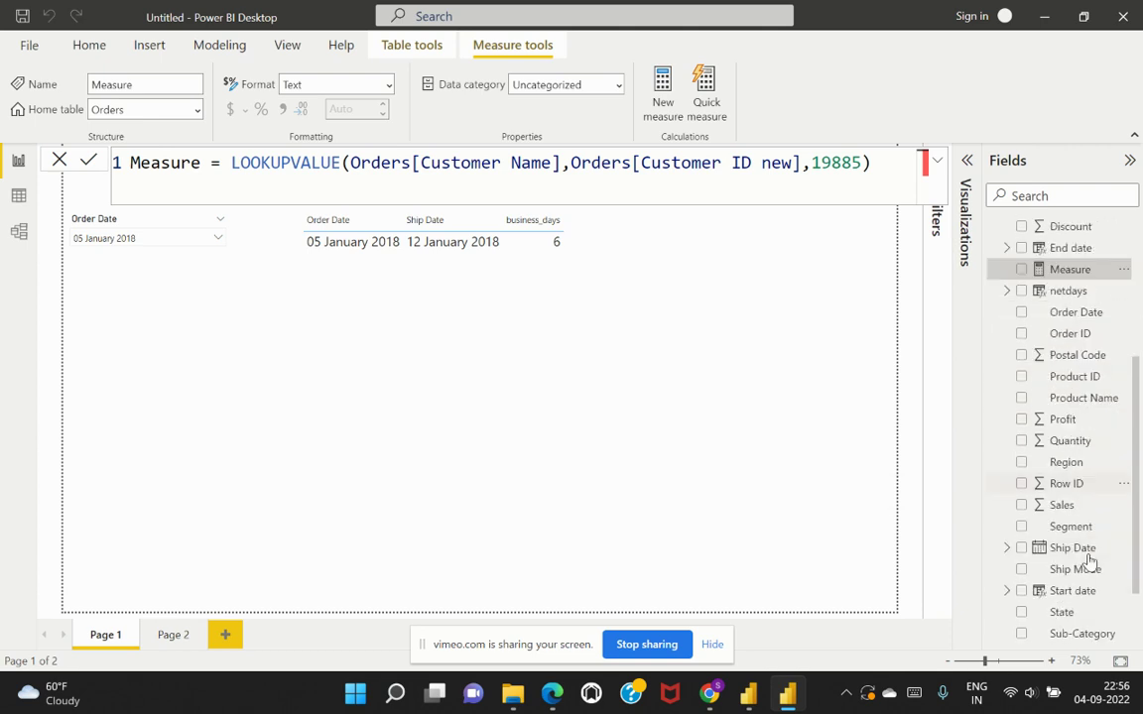
scroll(1090, 561, up, 4)
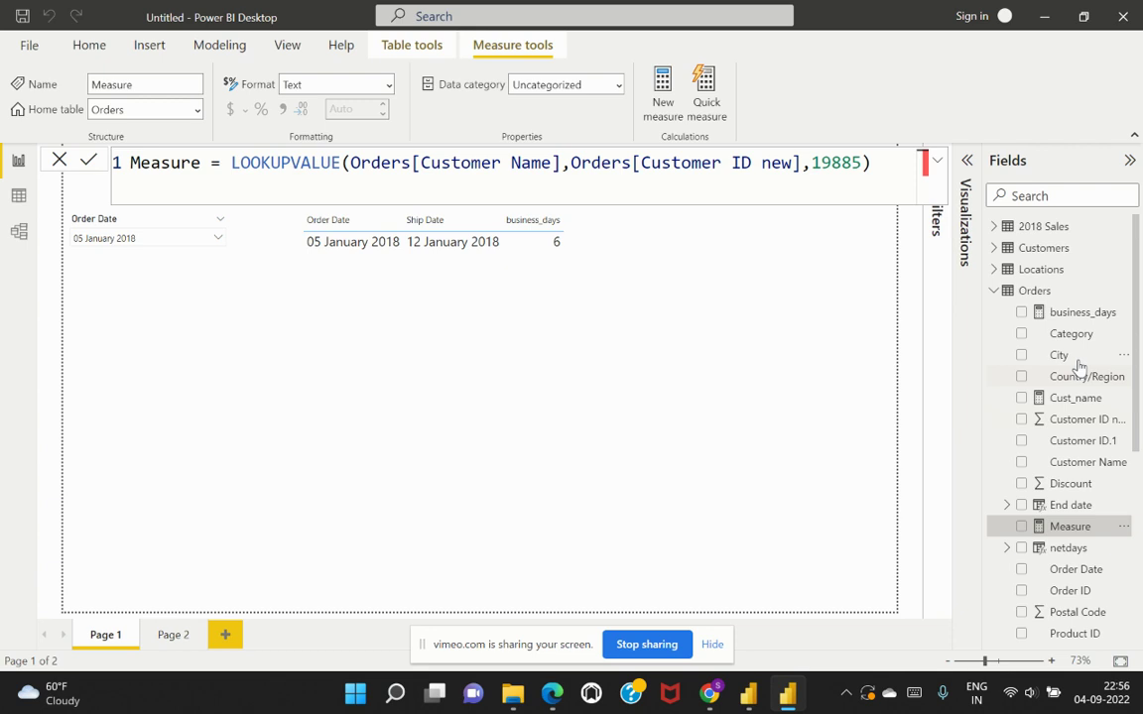
Step: Review the netdays column's NETWORKDAYS formula, then cancel without changes
click(1072, 552)
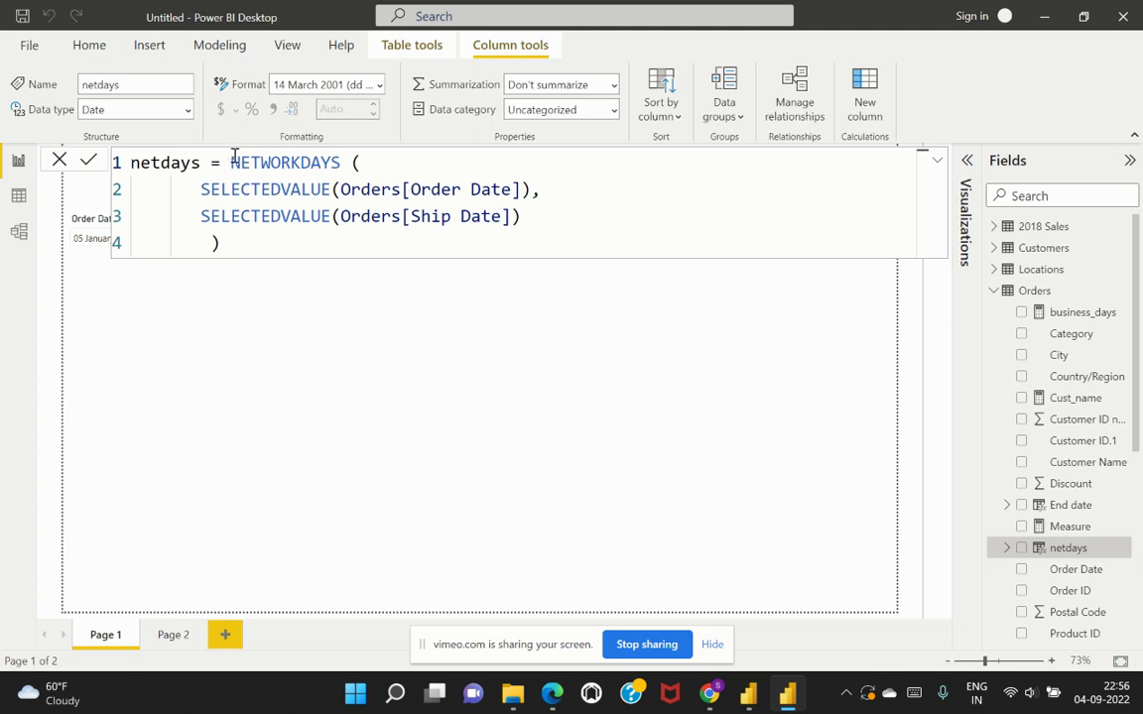
drag(232, 161, 344, 162)
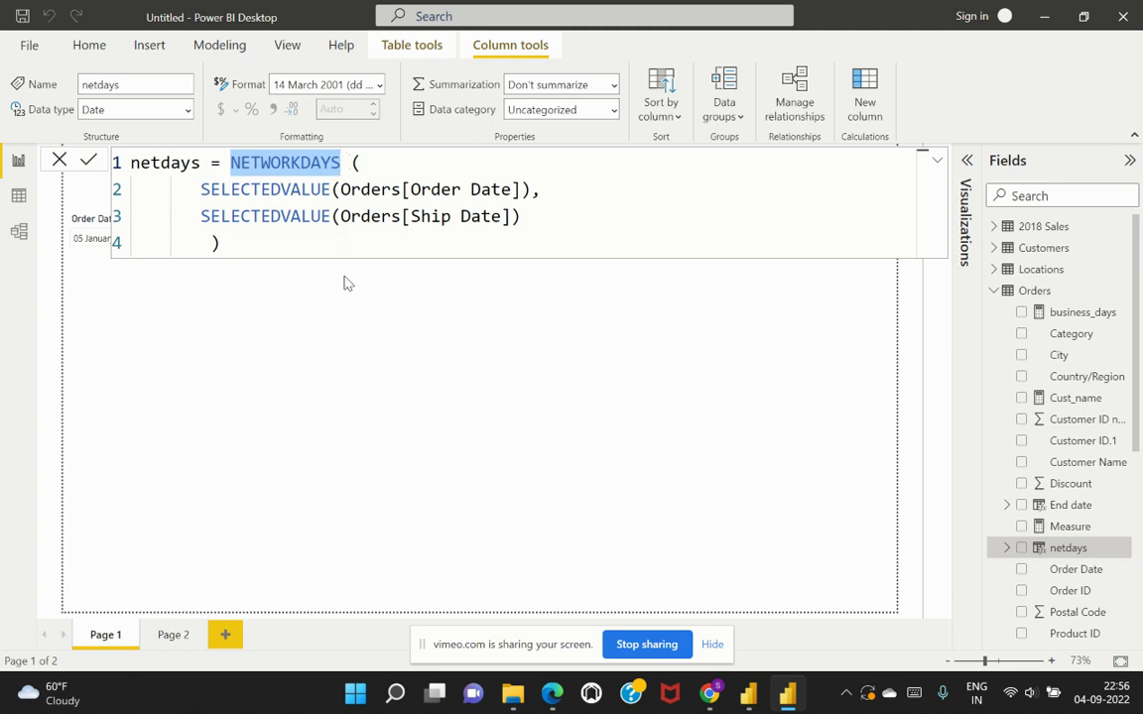
click(59, 161)
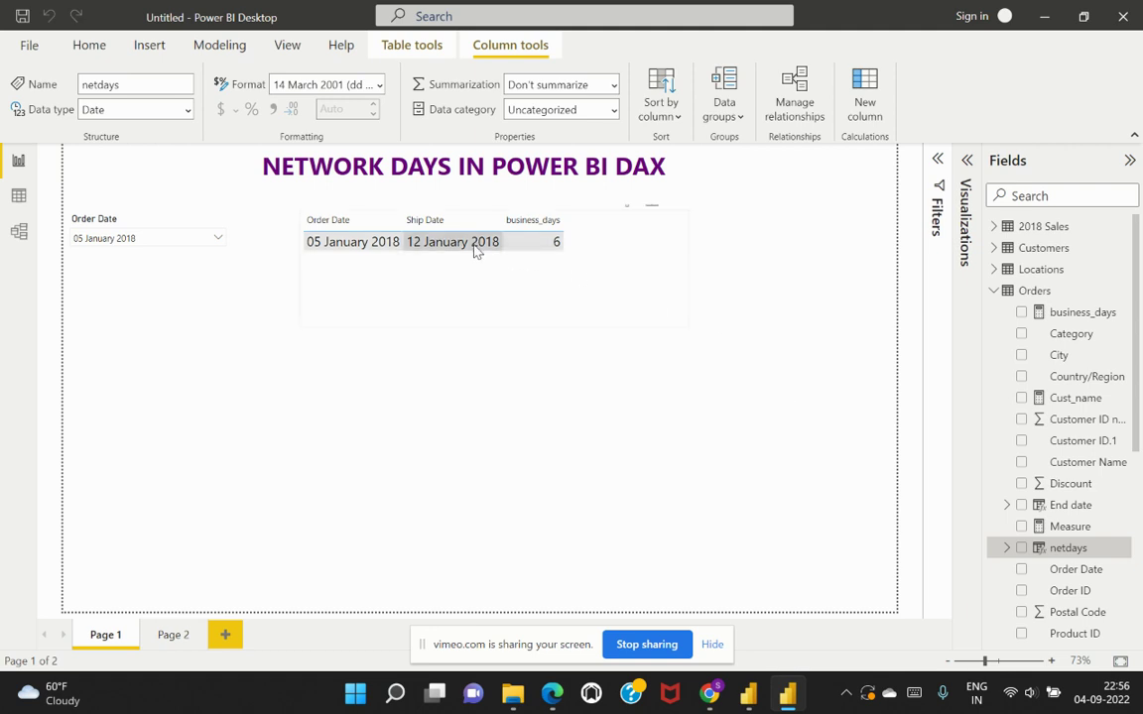
Step: Select the report table and open the business_days measure formula, checking its order_date variable
click(499, 298)
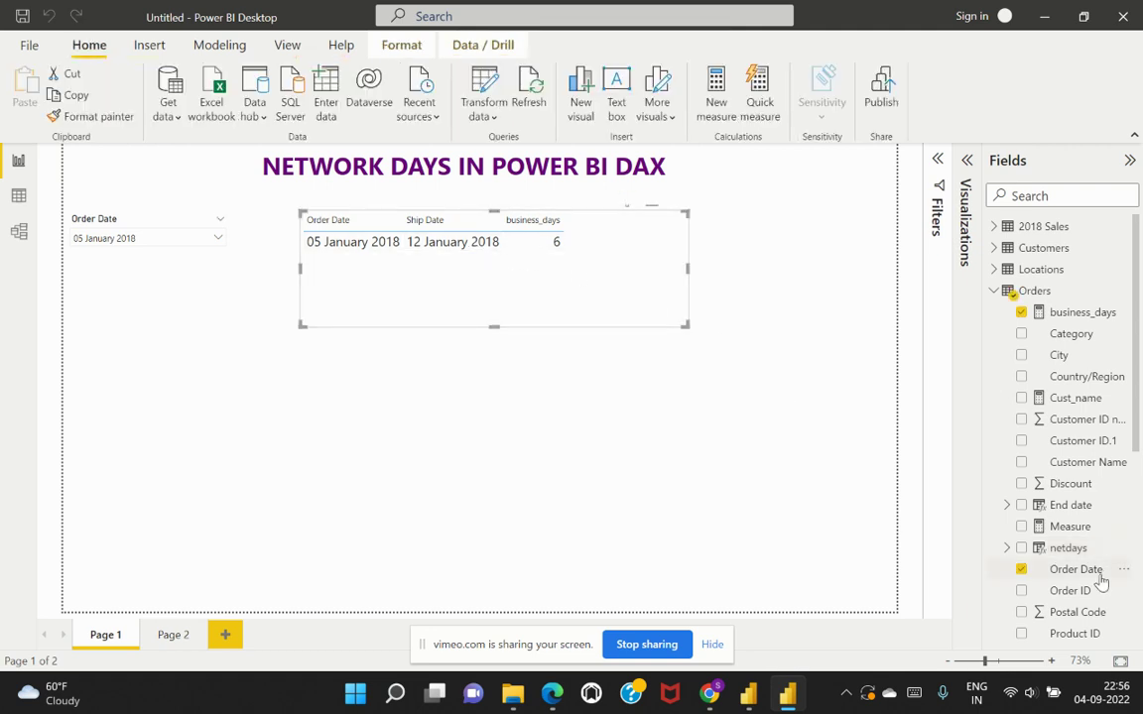
click(1077, 312)
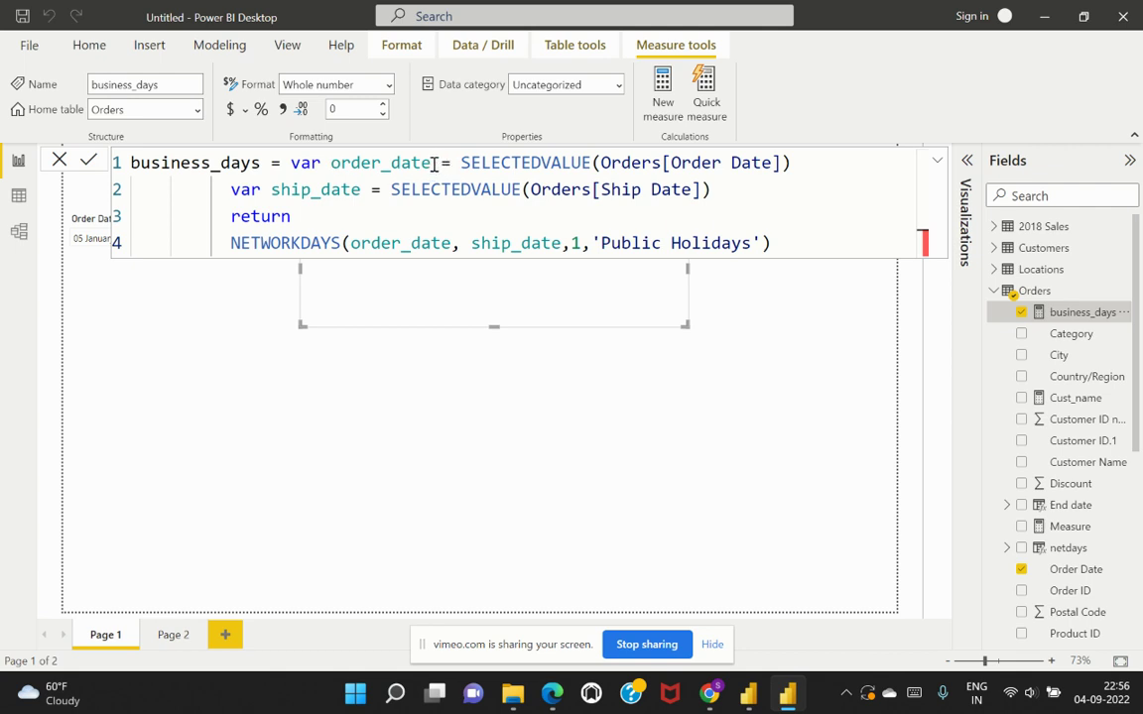
drag(432, 165, 333, 167)
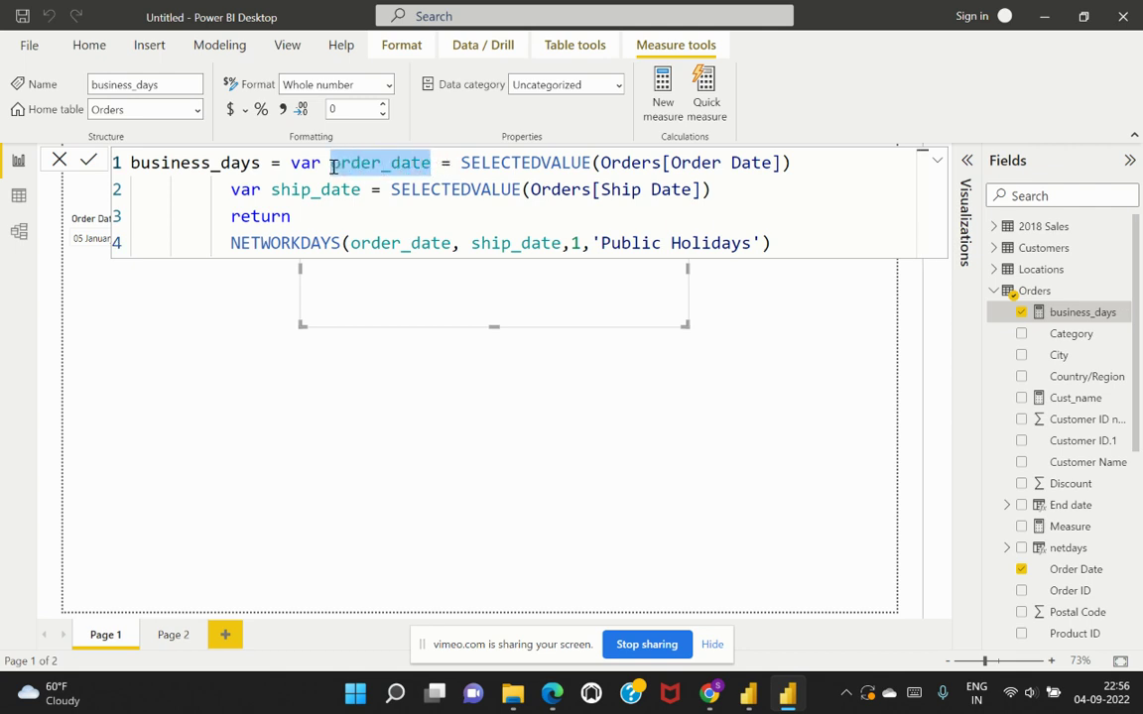
click(465, 162)
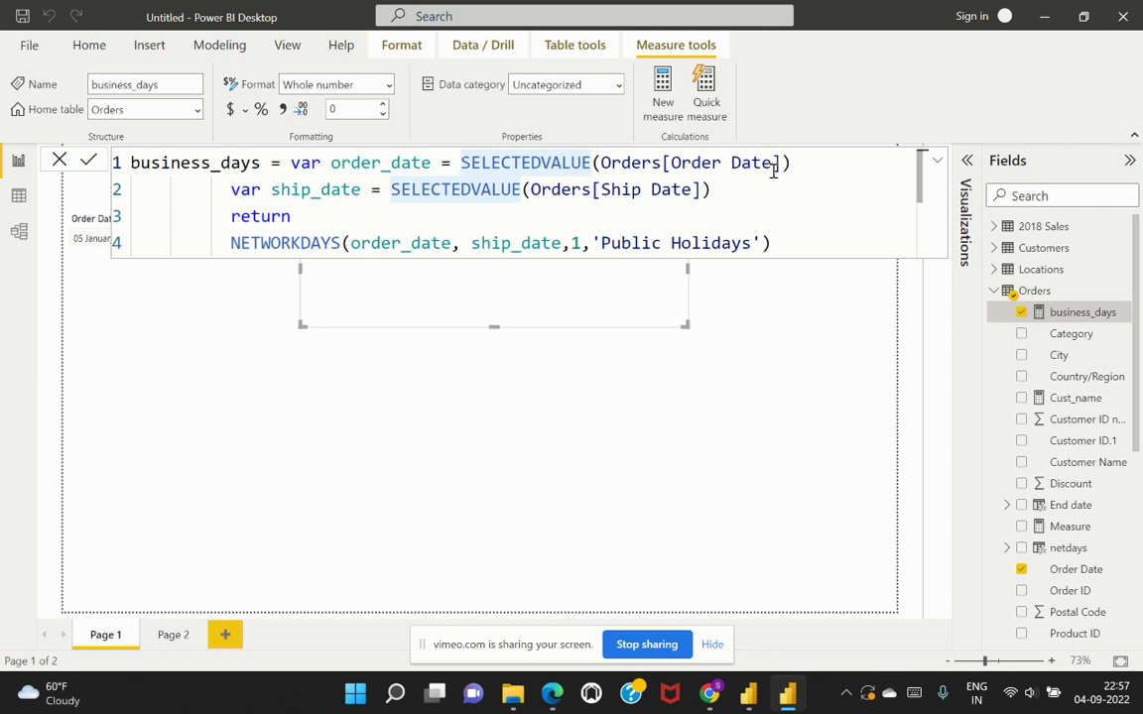
Step: Remove the 'Public Holidays' argument, leaving NETWORKDAYS(order_date, ship_date, 1), and commit the formula
click(542, 211)
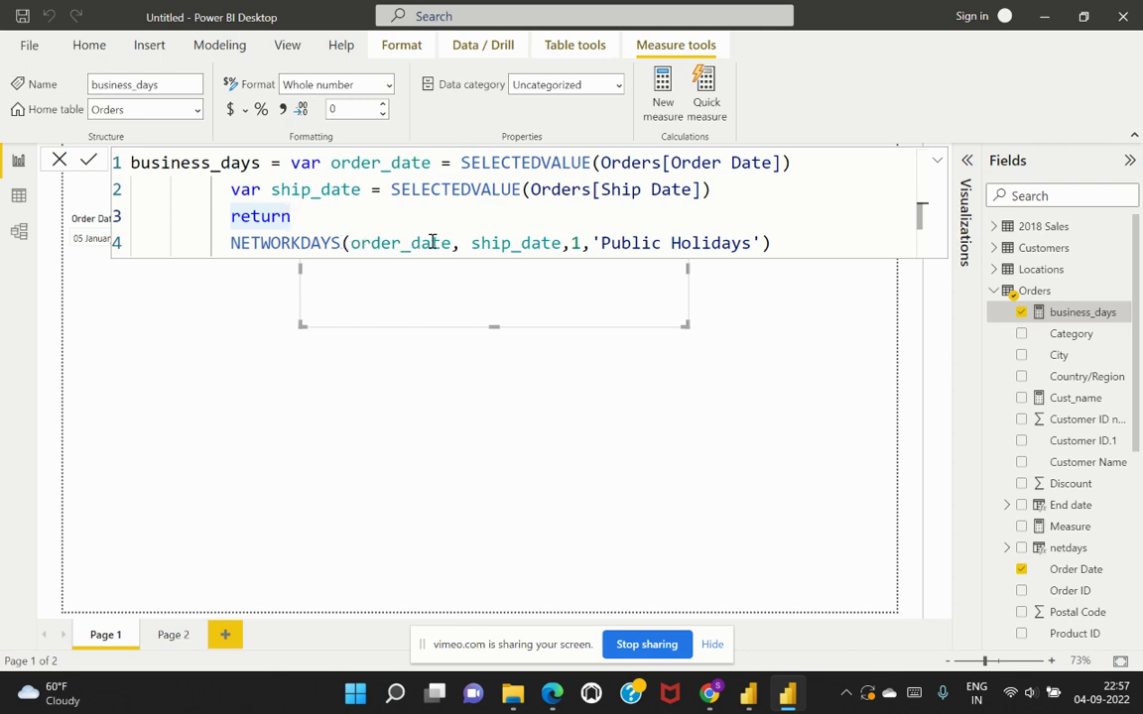
click(580, 246)
text(,)
drag(582, 243, 760, 245)
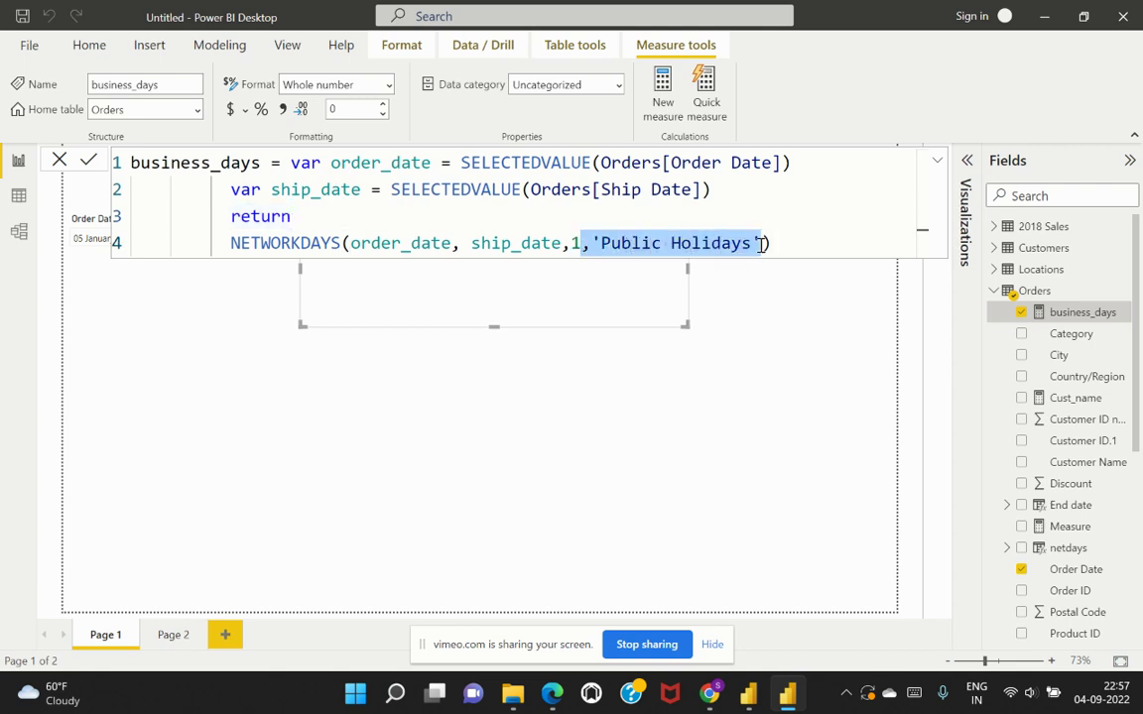
key(BackSpace)
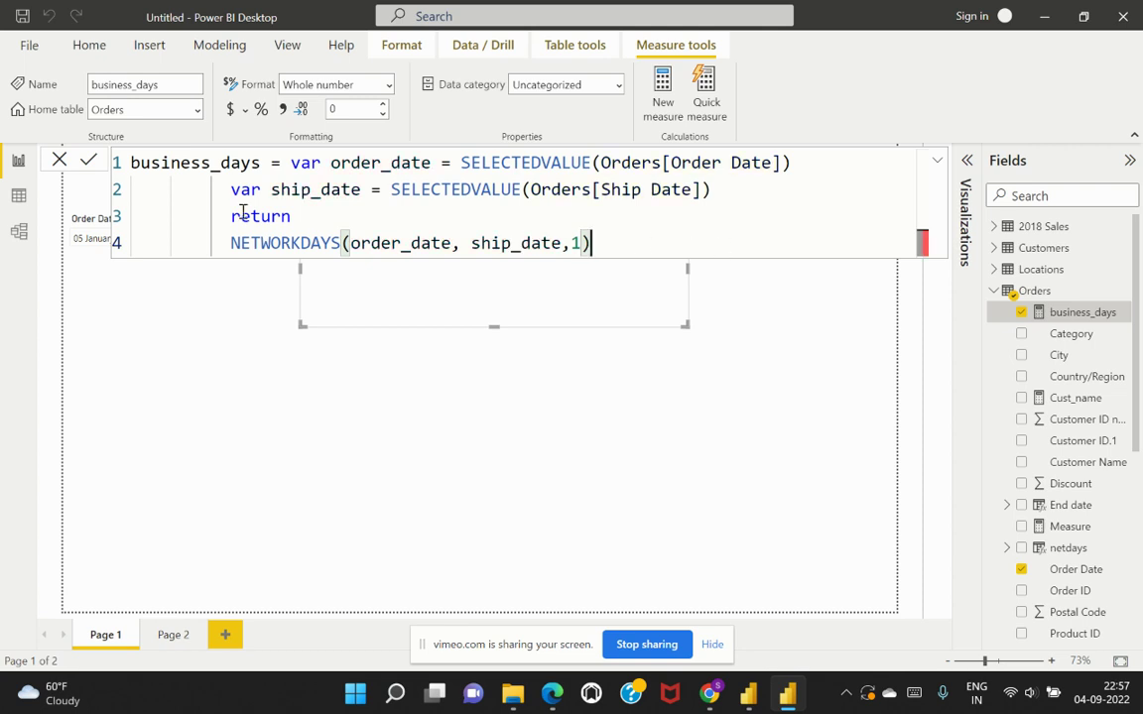
click(89, 160)
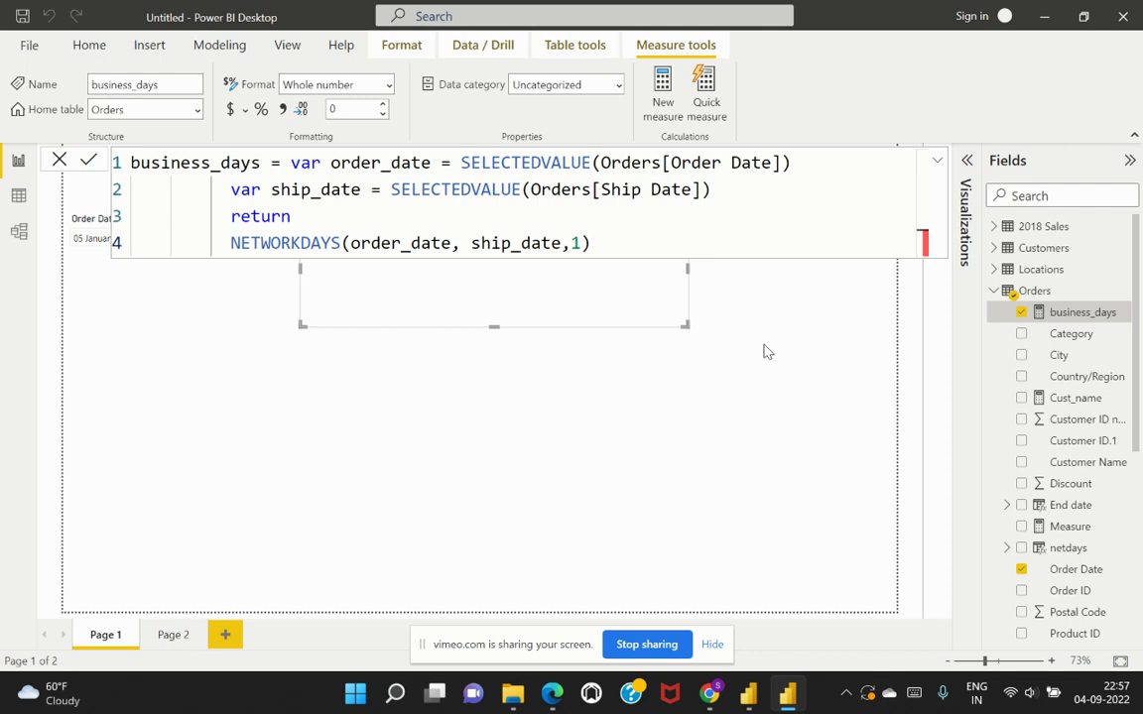
click(793, 351)
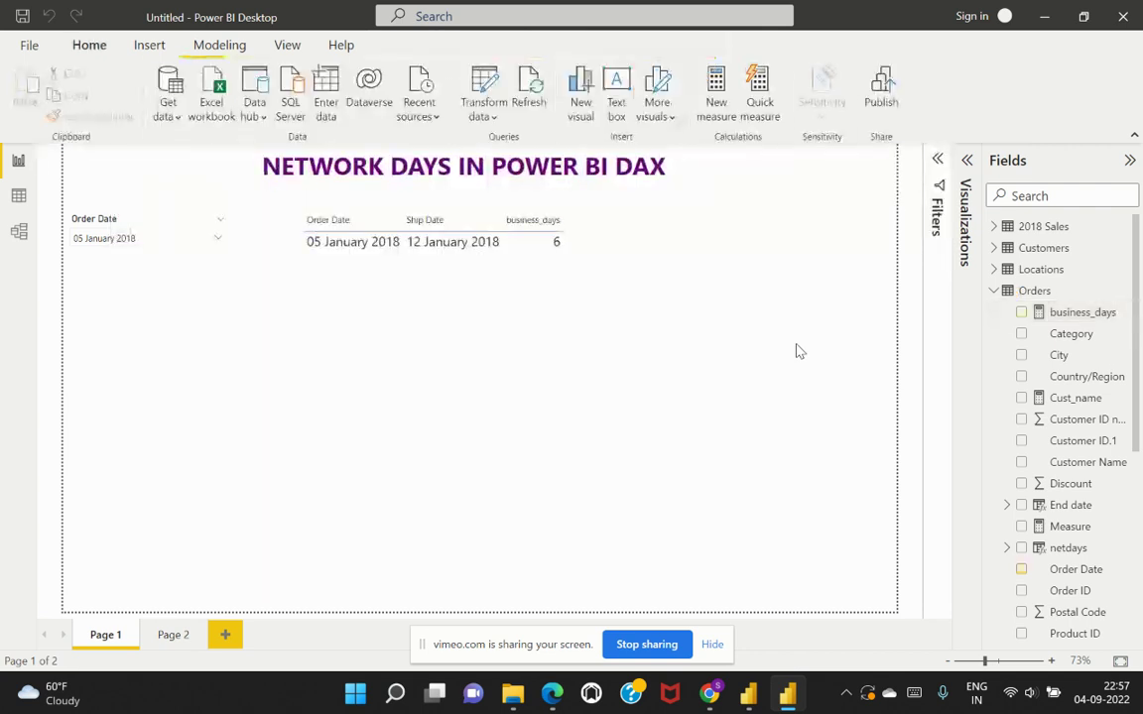
click(627, 265)
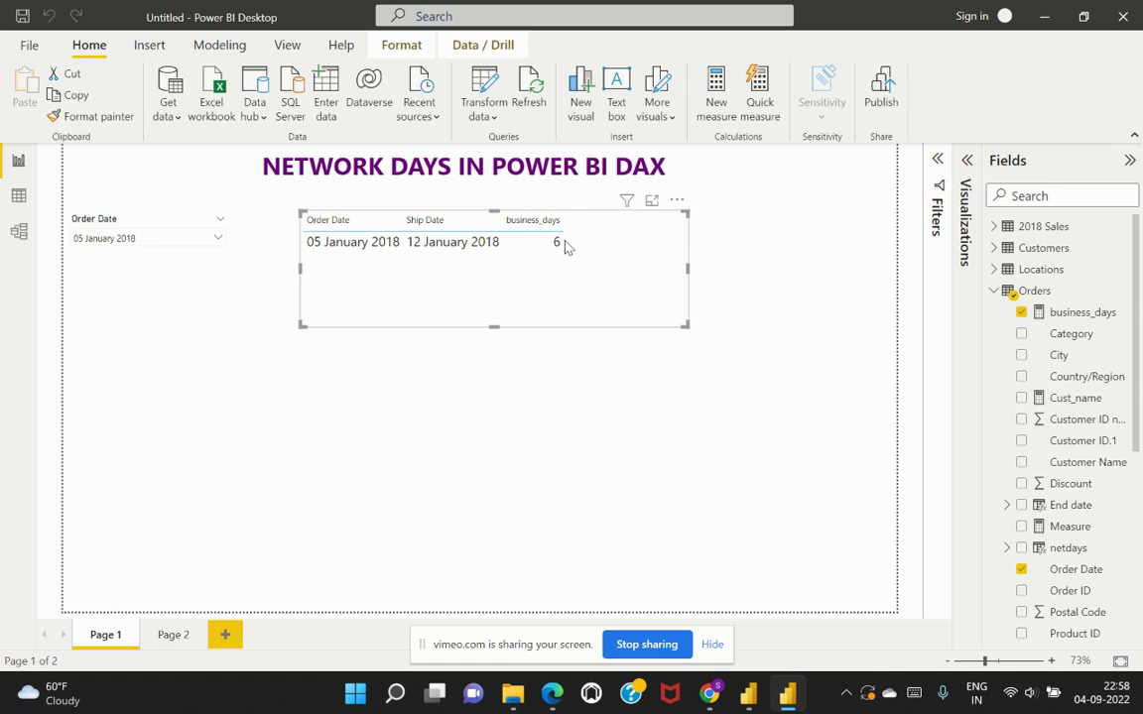
click(1114, 698)
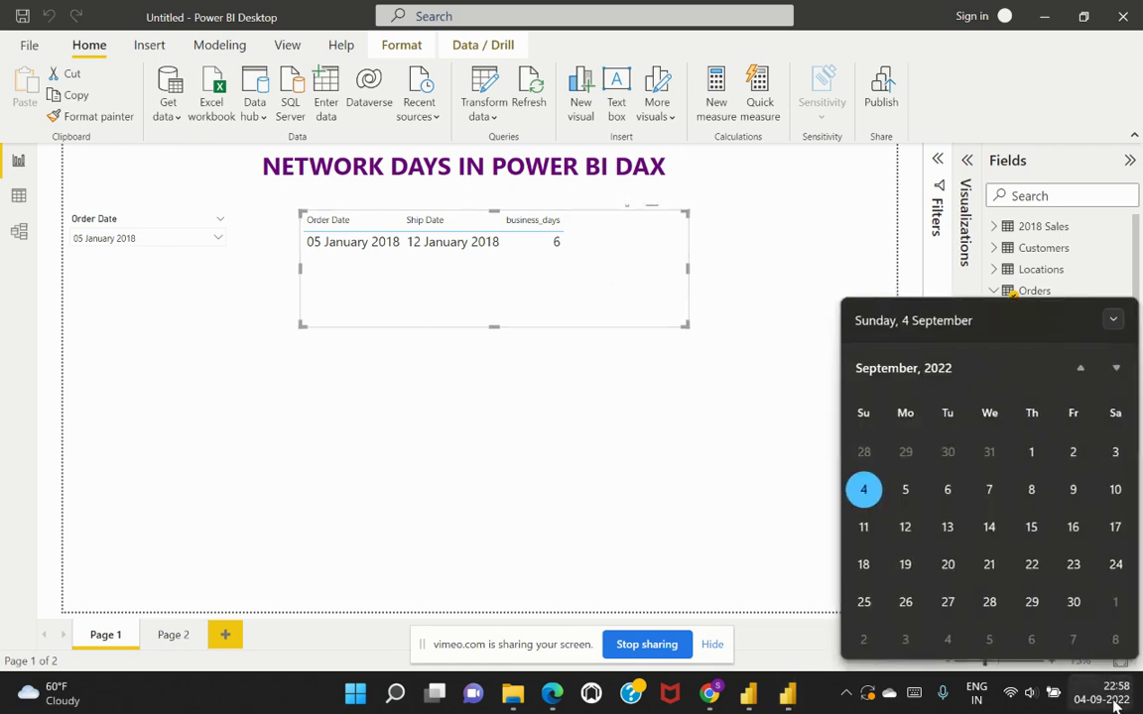
click(913, 375)
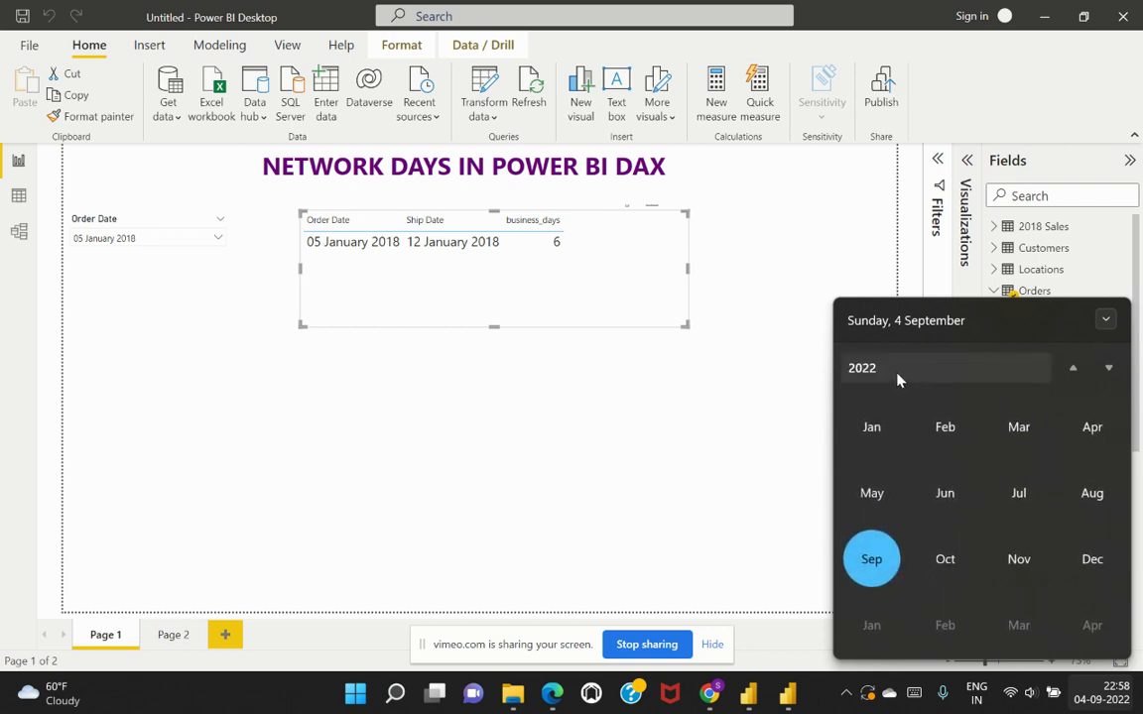
click(898, 380)
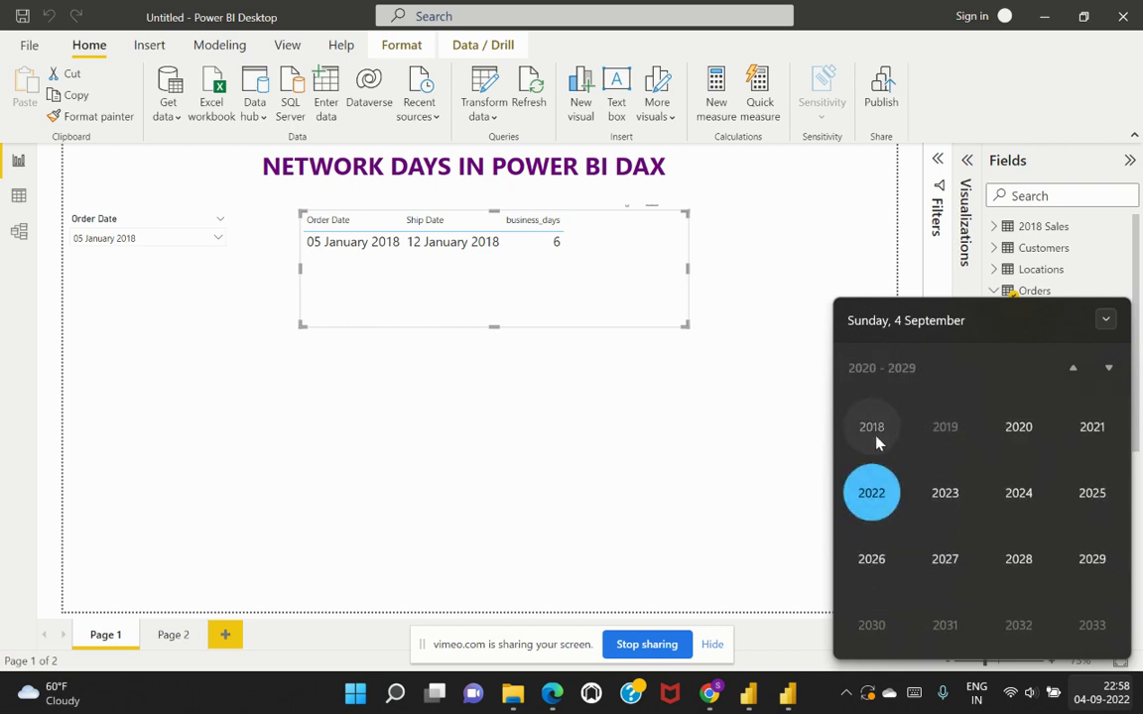
click(873, 429)
click(873, 437)
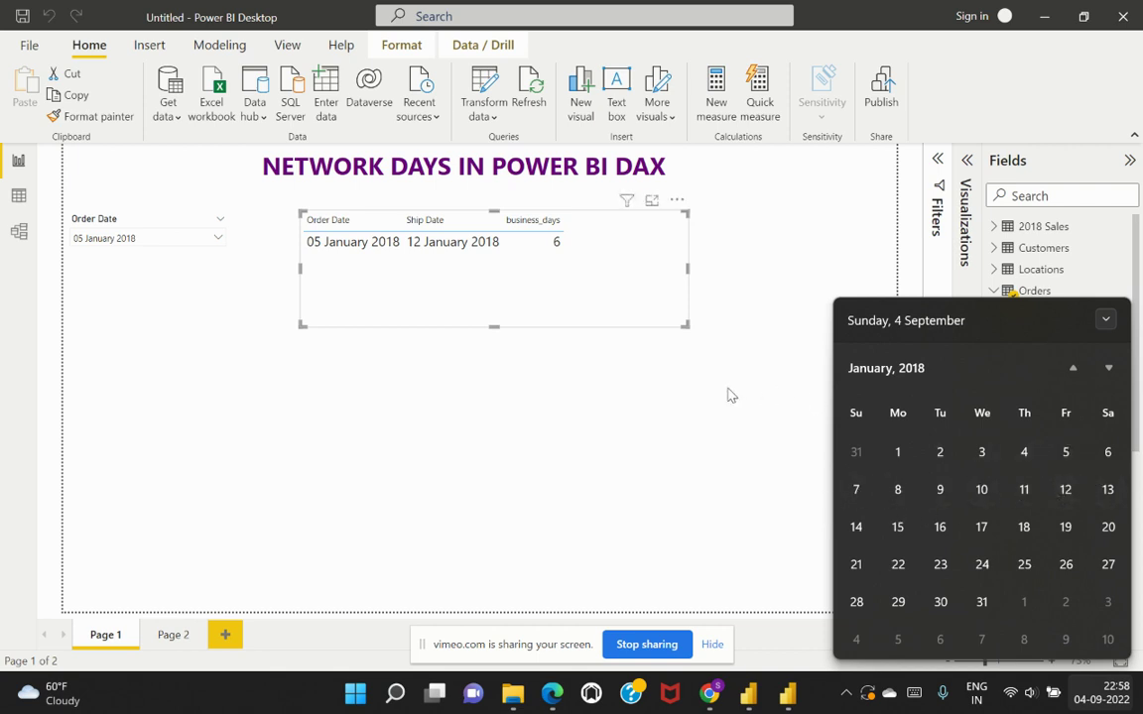
click(671, 301)
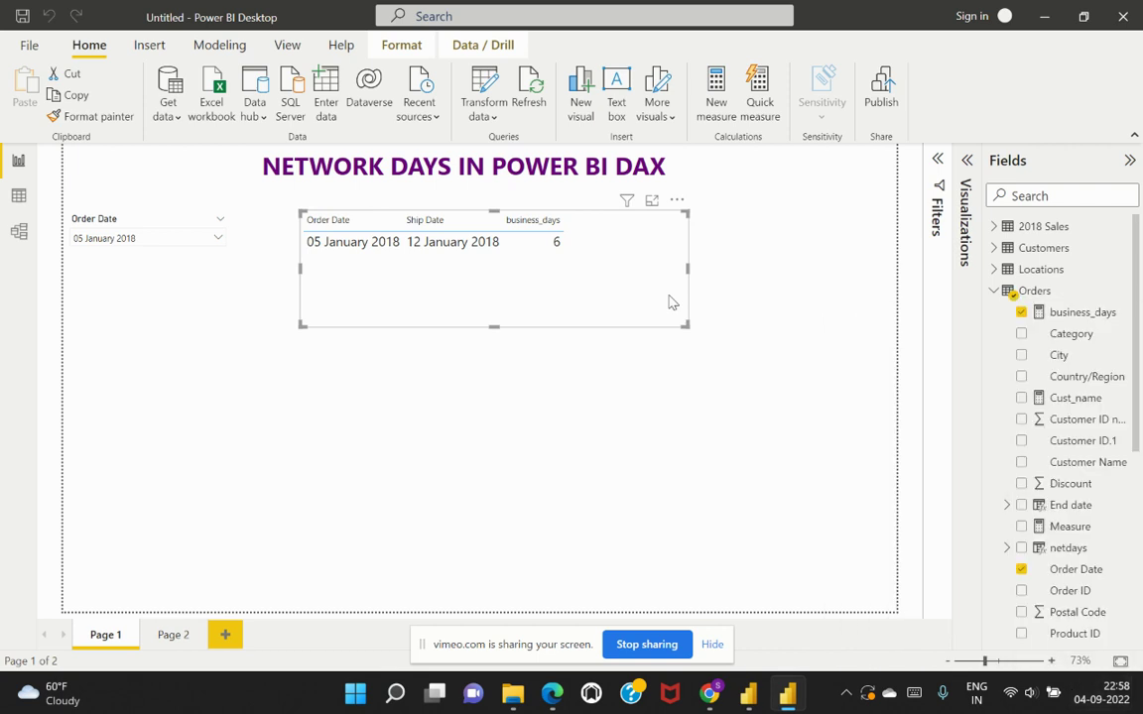